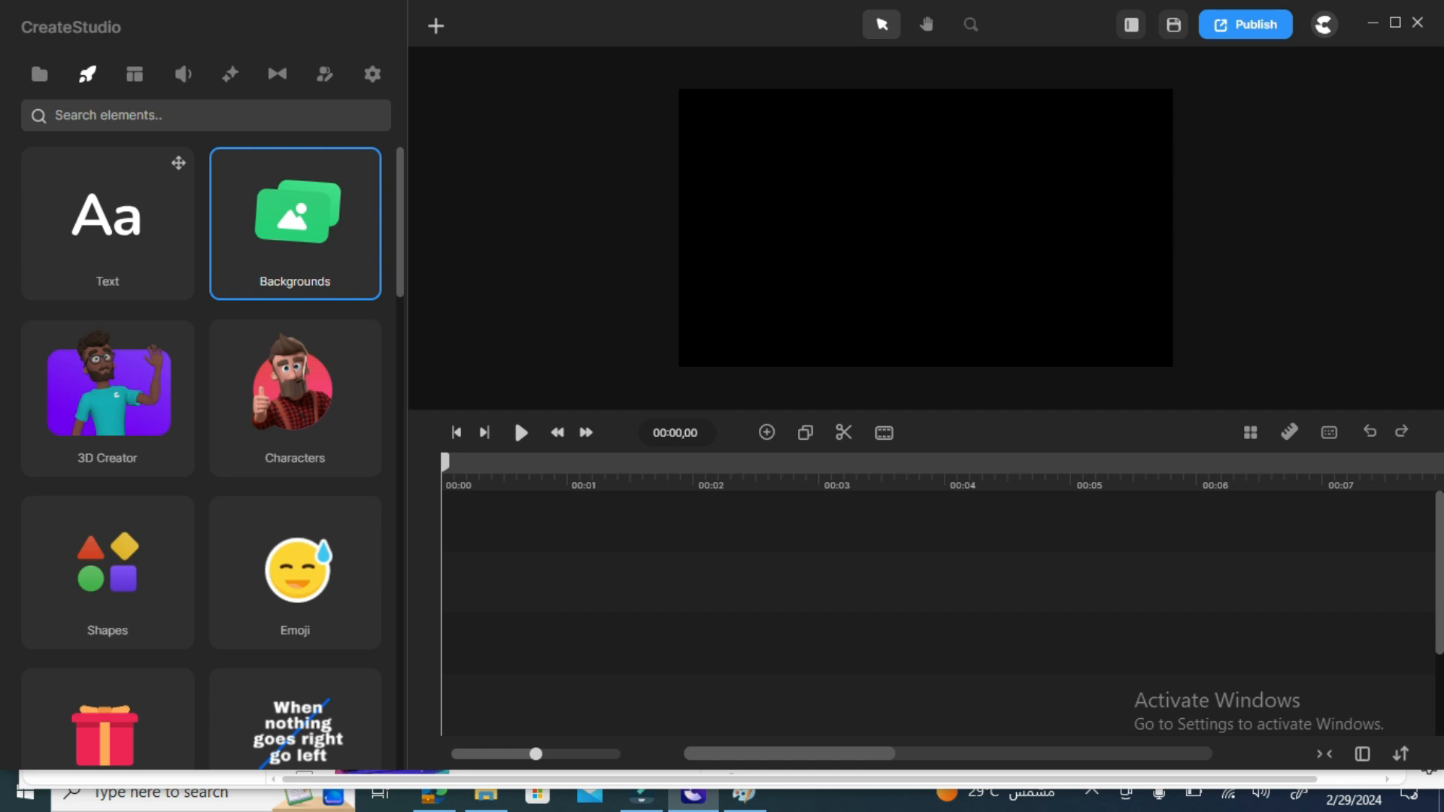
# Step: Add the teal Beauty Salon background and the 3D character Lenka above it at the start of the timeline
pyautogui.click(295, 226)
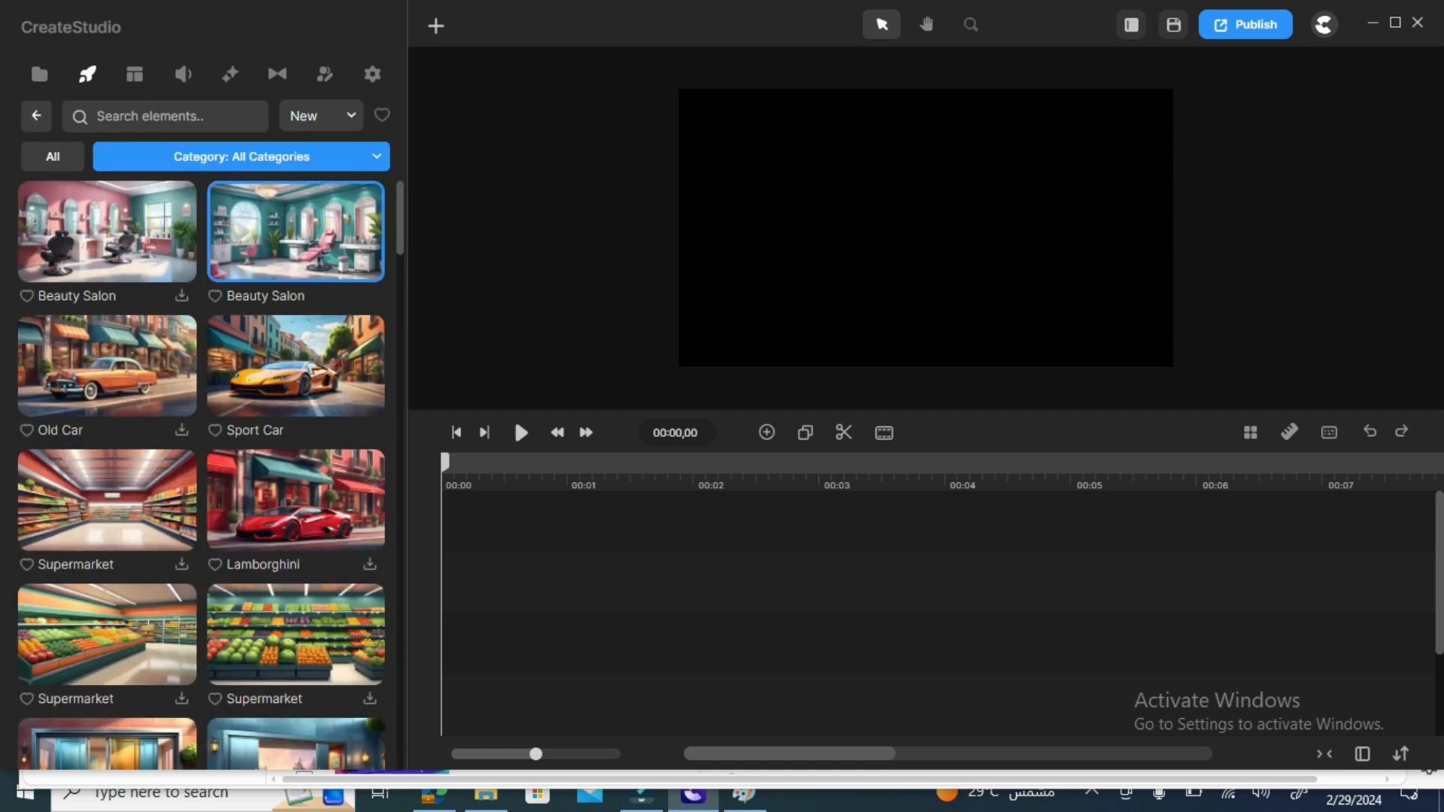
pyautogui.moveTo(295, 226); pyautogui.dragTo(455, 643)
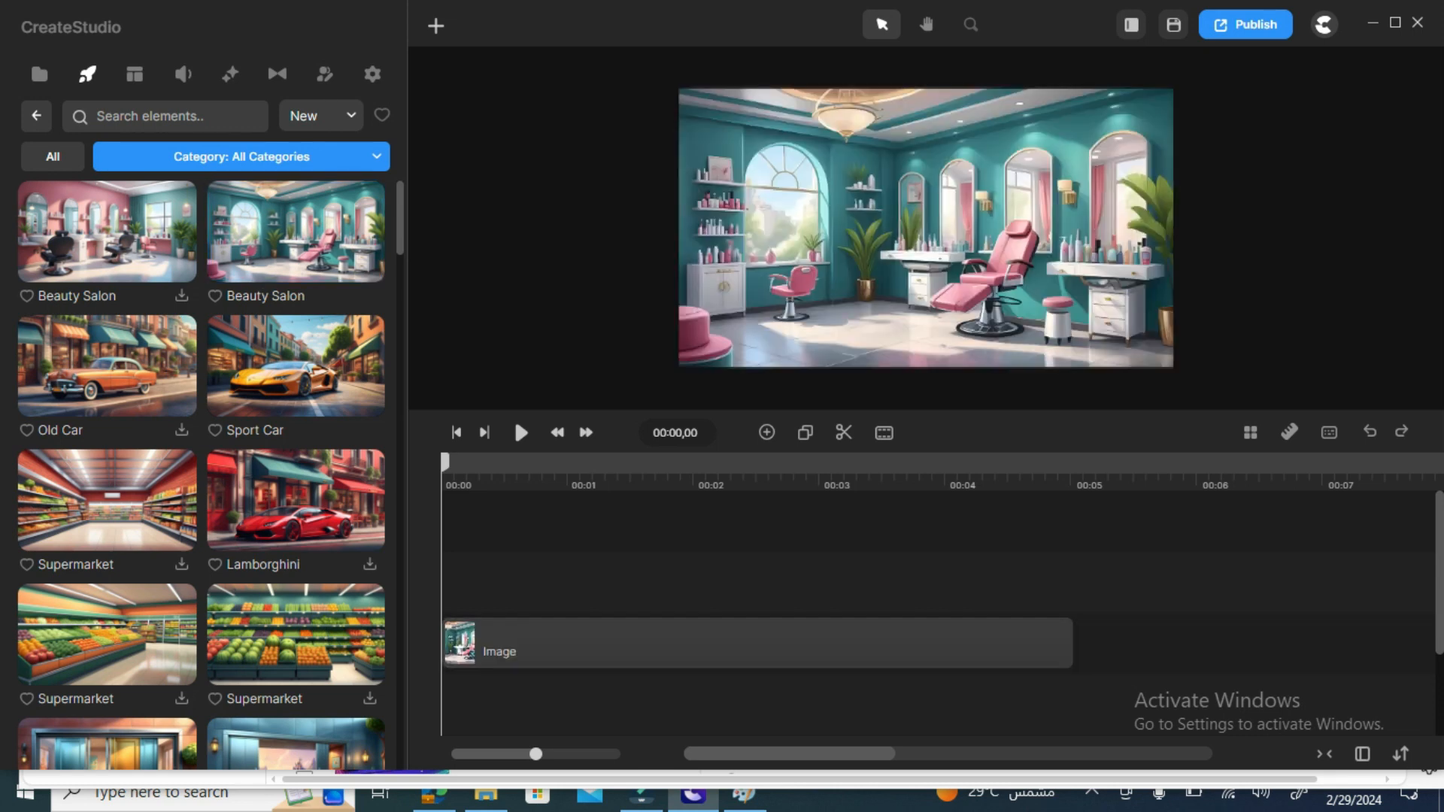
pyautogui.click(36, 115)
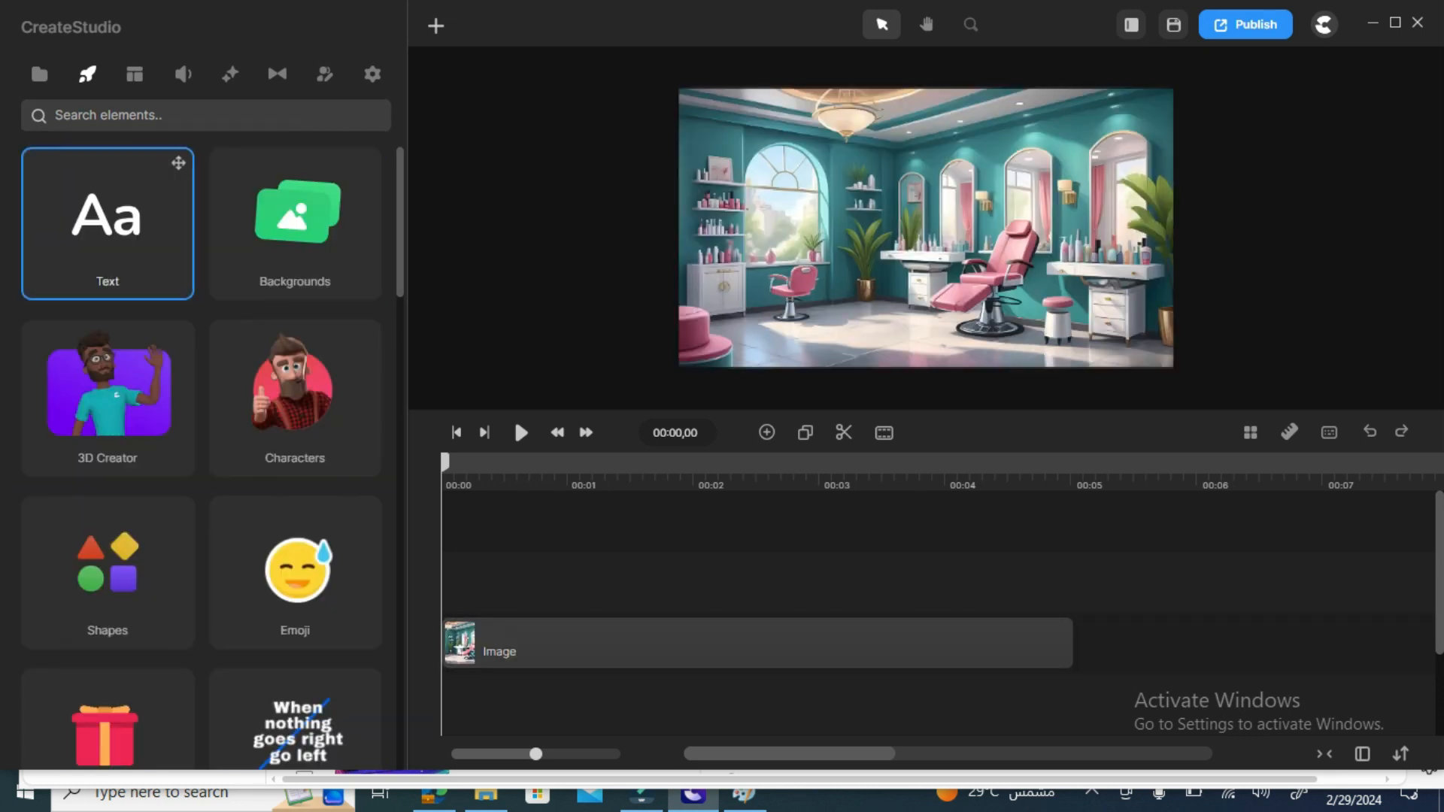
pyautogui.click(108, 399)
pyautogui.moveTo(301, 198); pyautogui.dragTo(446, 582)
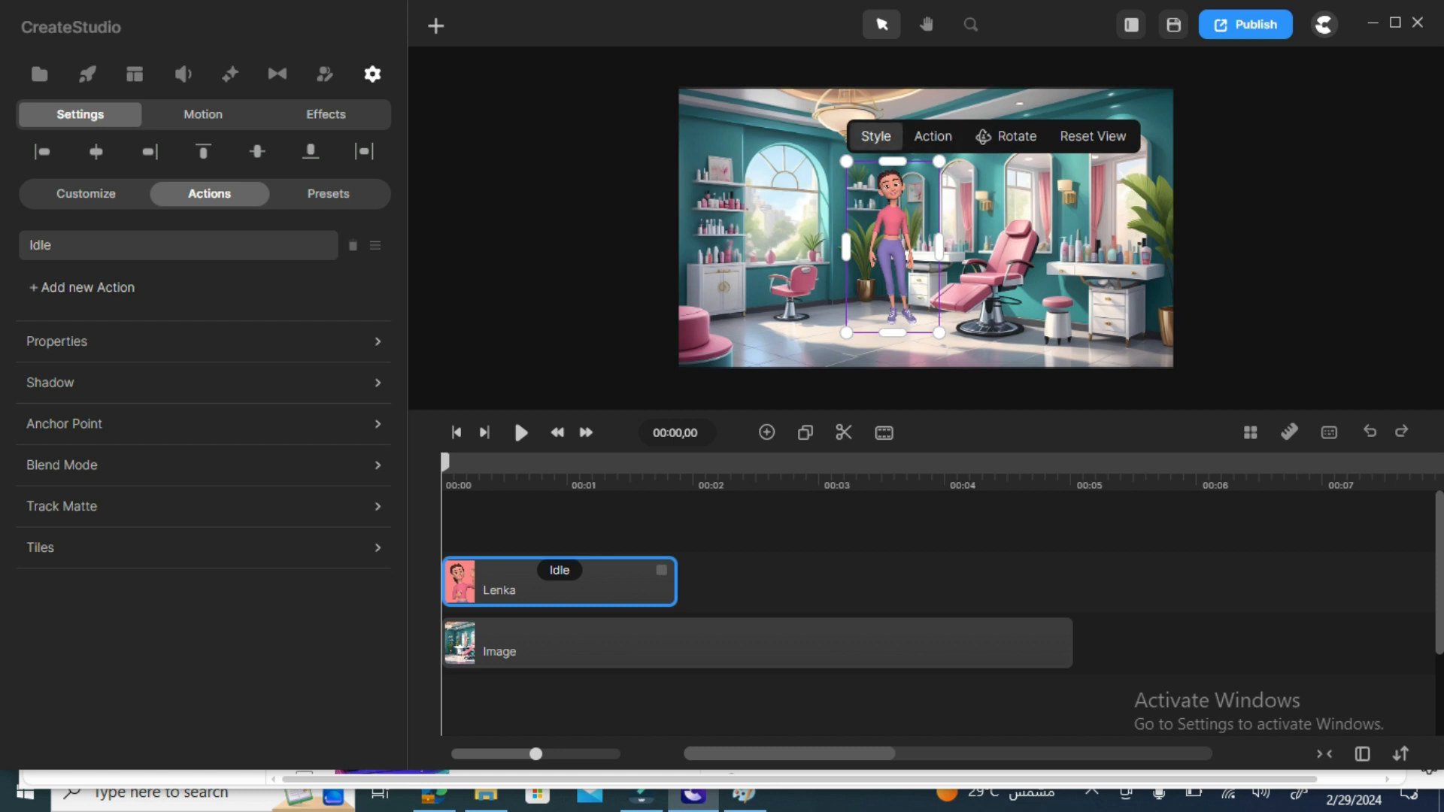
# Step: Customize Lenka's outfit by changing her top to Superhero Top
pyautogui.click(877, 136)
pyautogui.click(108, 268)
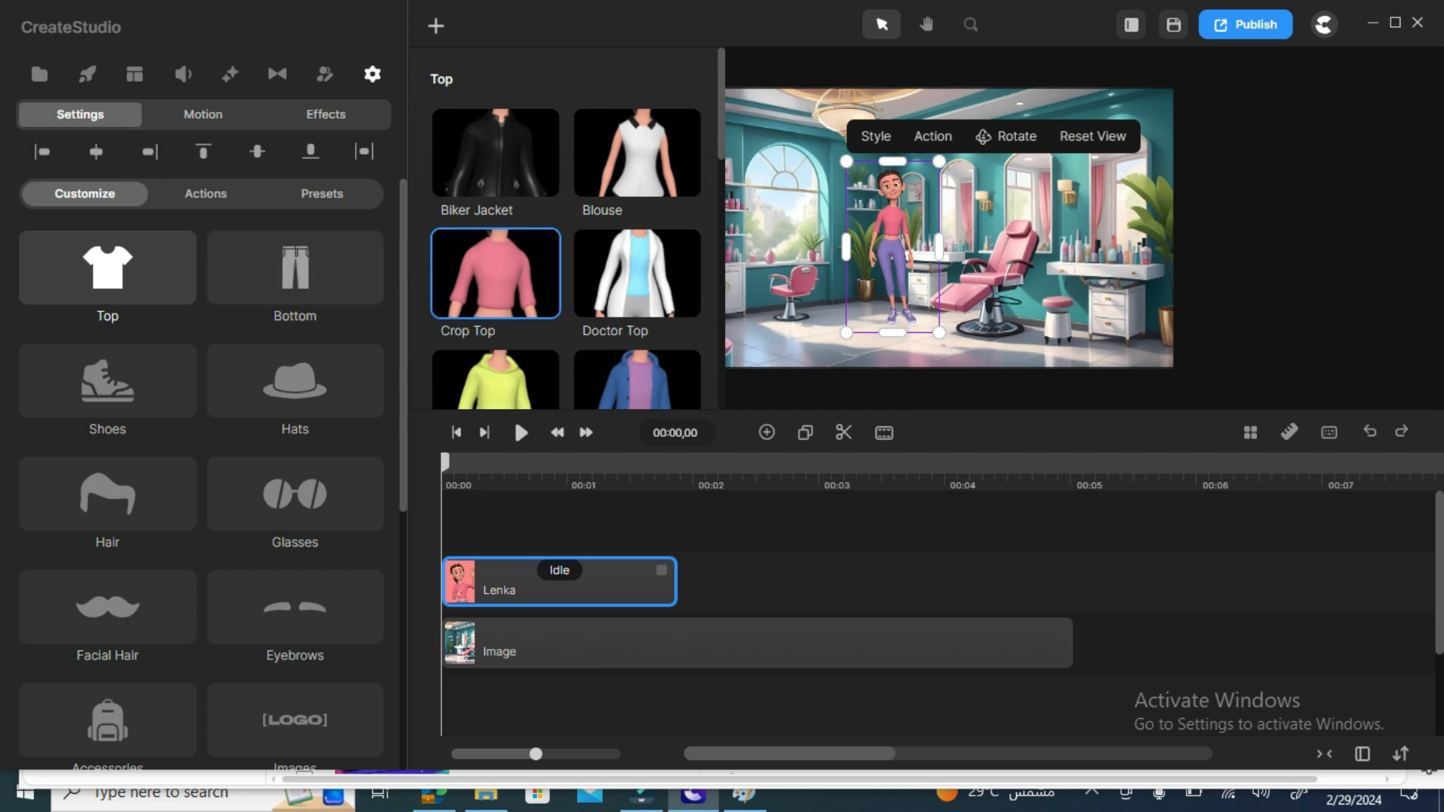
pyautogui.scroll(-3, 566, 229)
pyautogui.scroll(2, 567, 229)
pyautogui.scroll(-5, 566, 229)
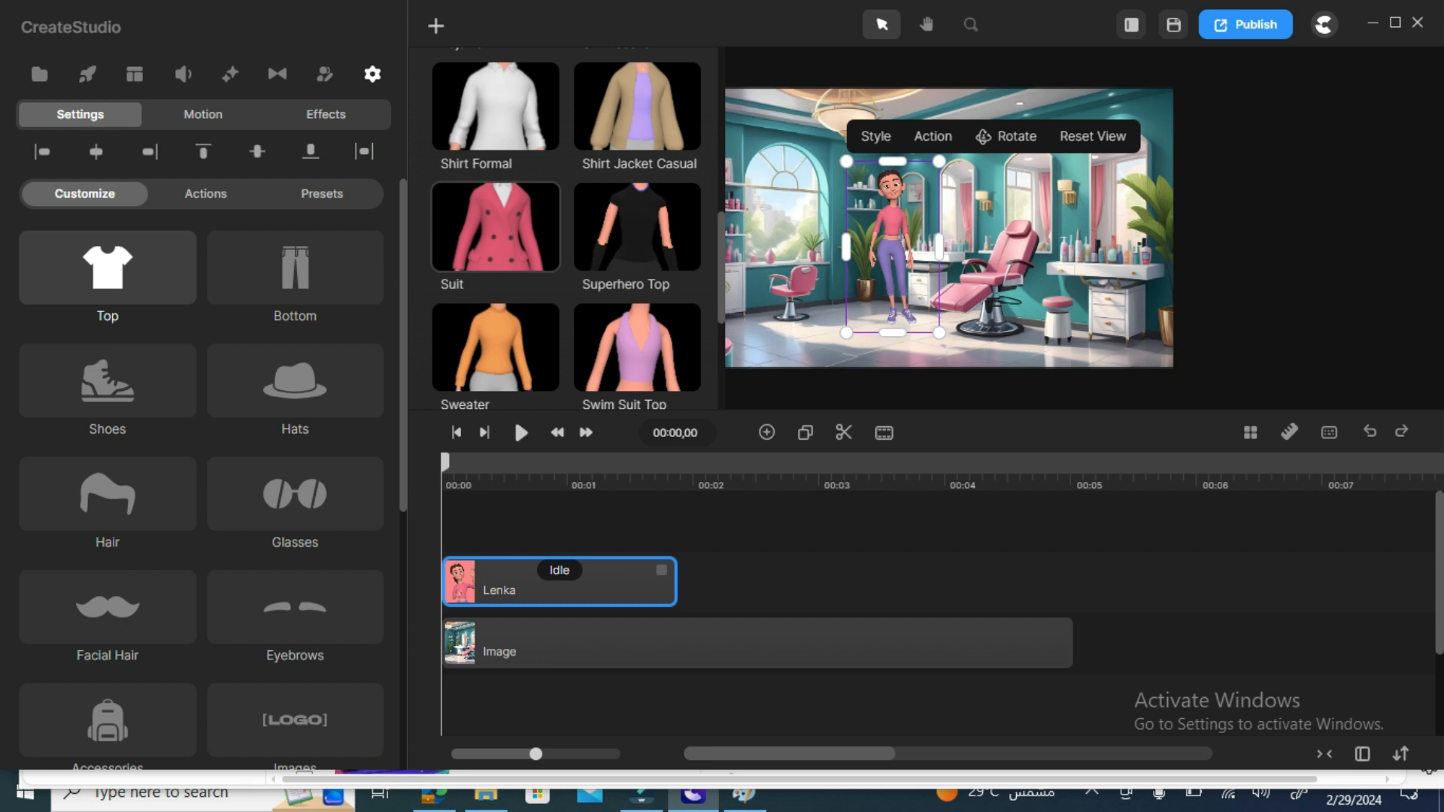
pyautogui.click(637, 227)
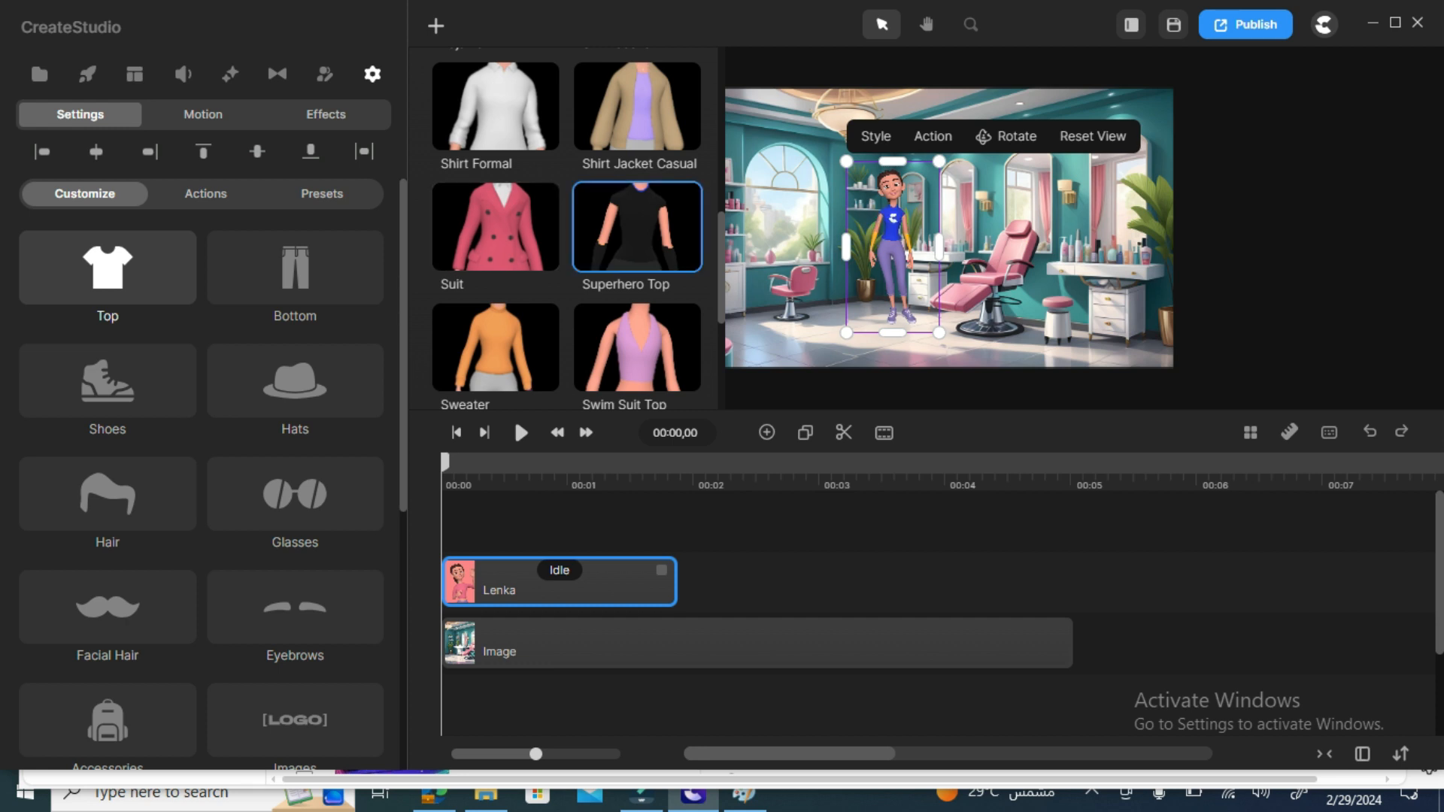
# Step: Change Lenka's bottom clothing to Leggings
pyautogui.click(294, 269)
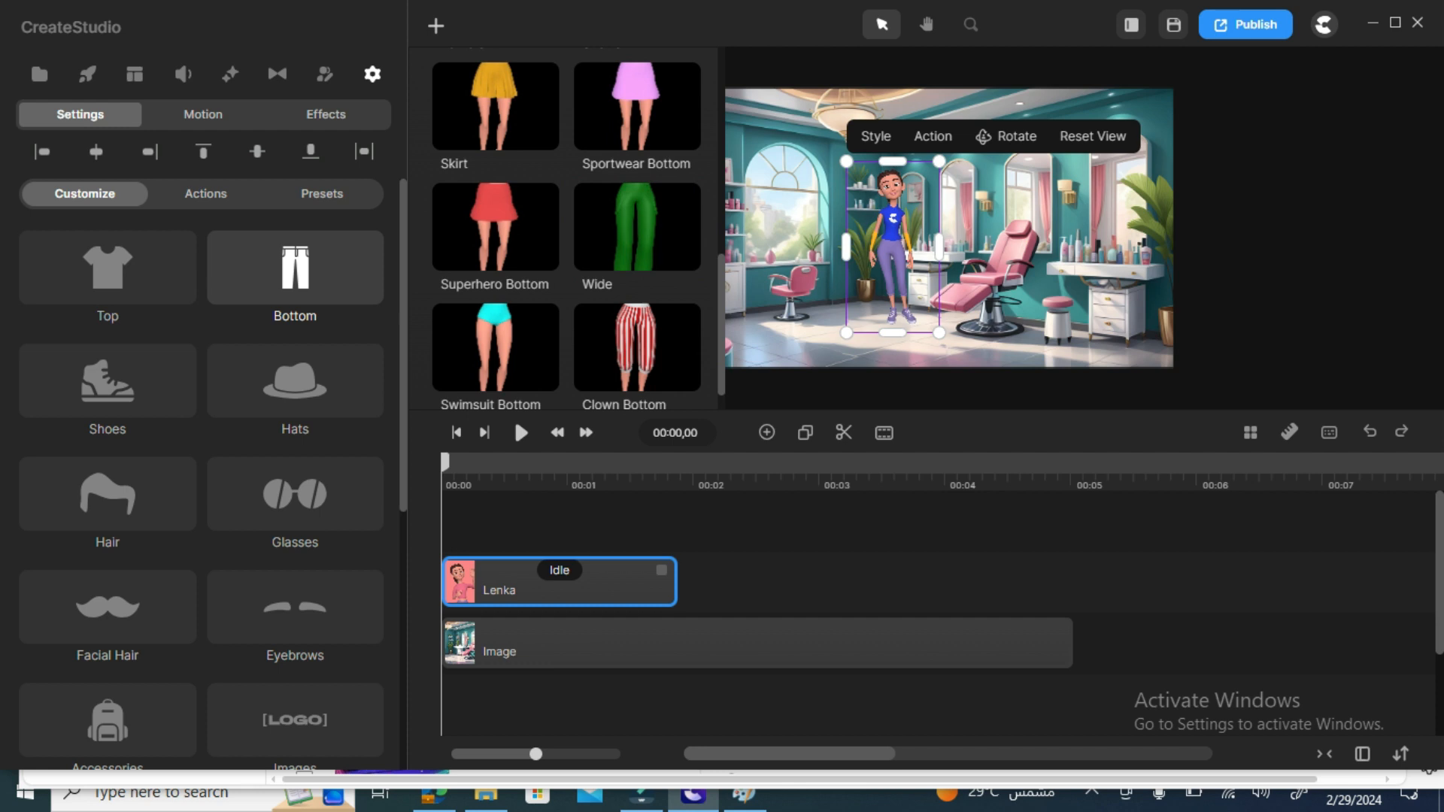
pyautogui.scroll(10, 572, 226)
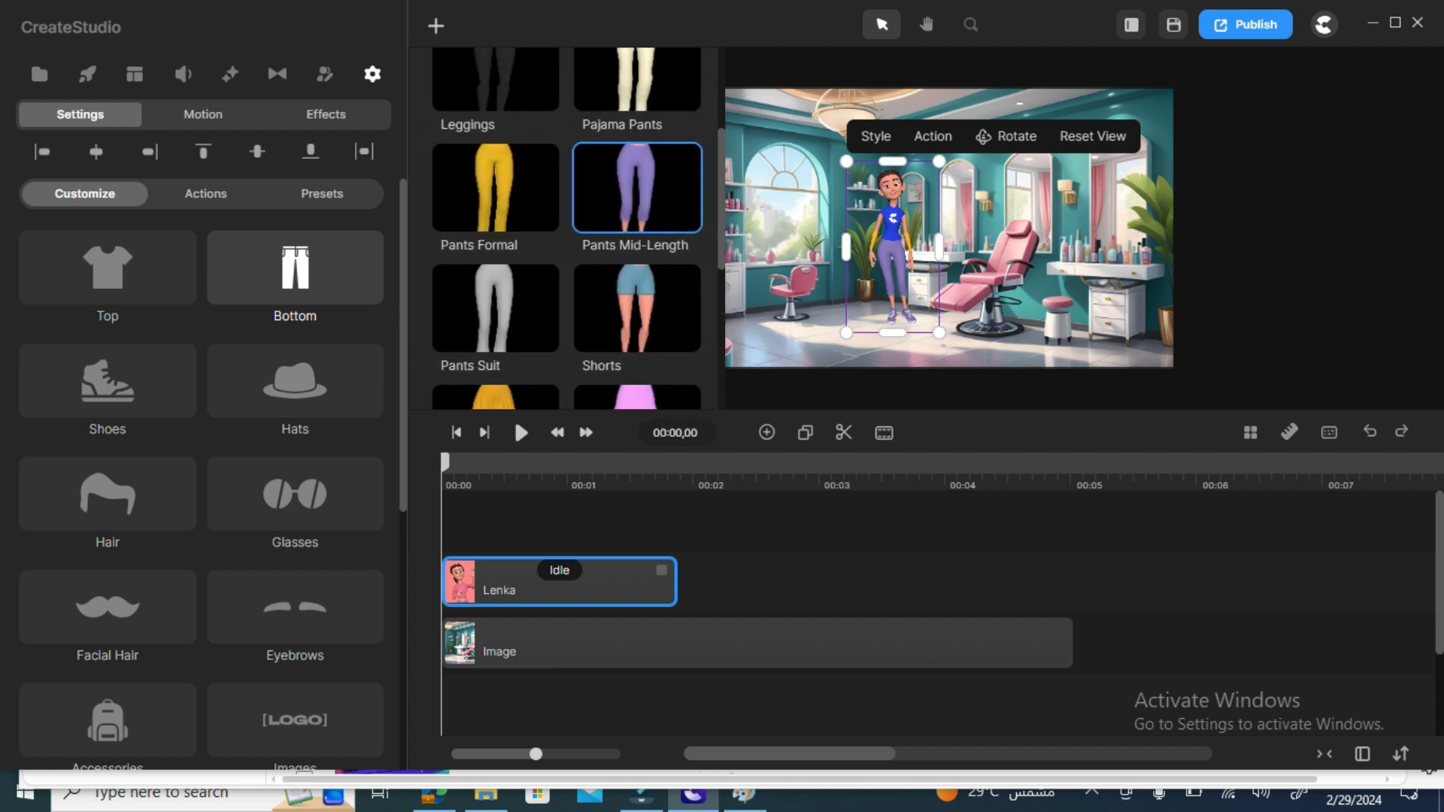
pyautogui.click(496, 274)
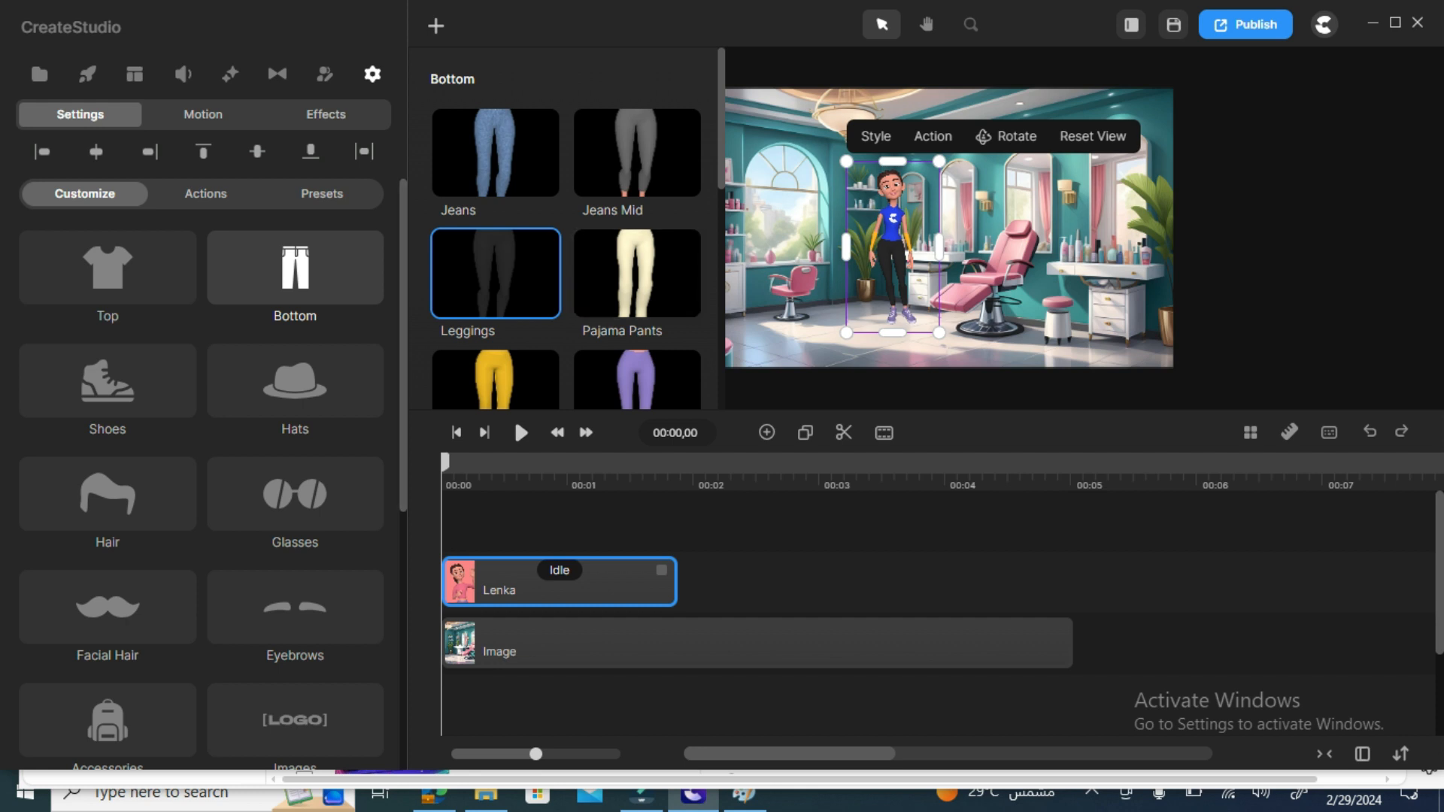
# Step: Replace Lenka's Idle action with Talking on the phone
pyautogui.click(560, 570)
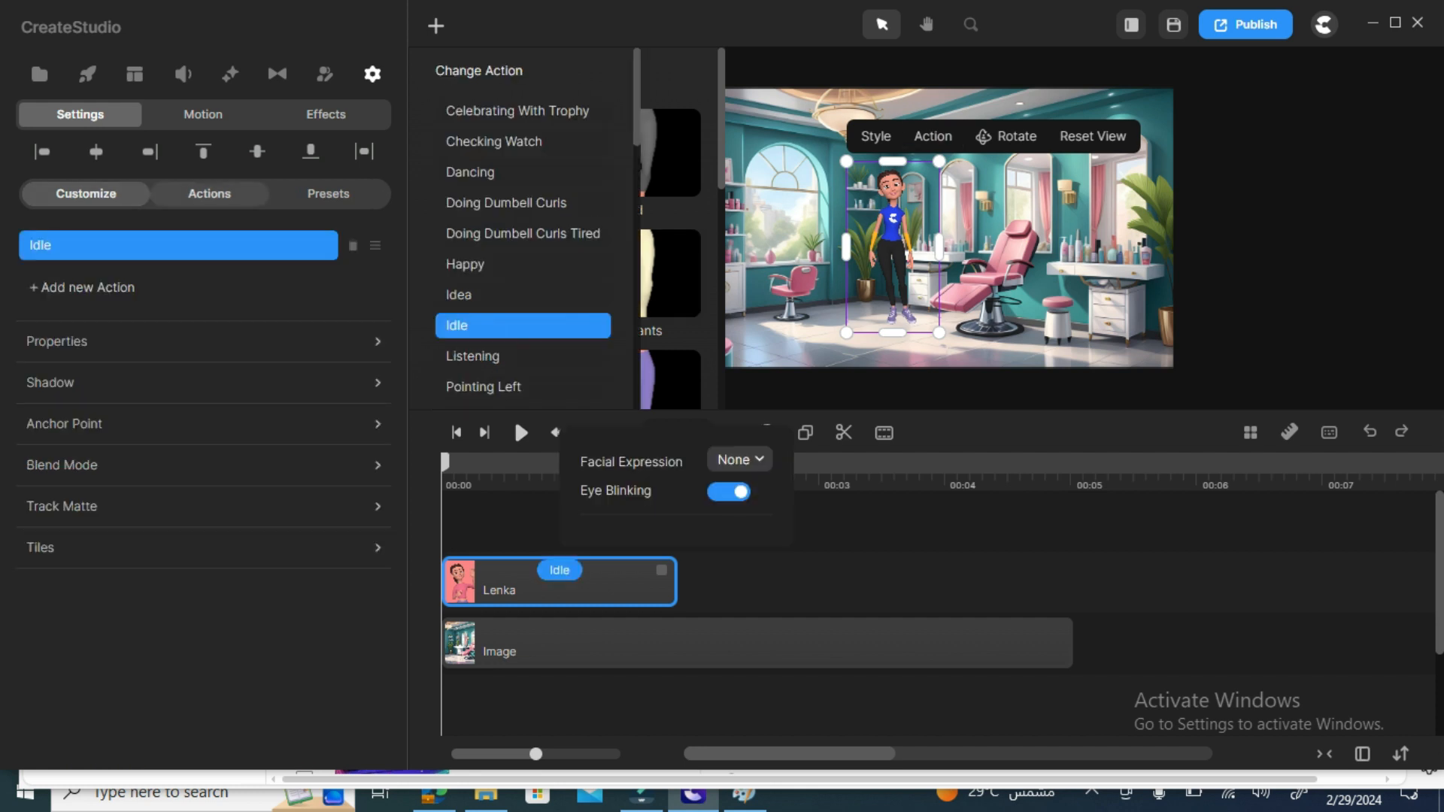
pyautogui.scroll(-5, 496, 267)
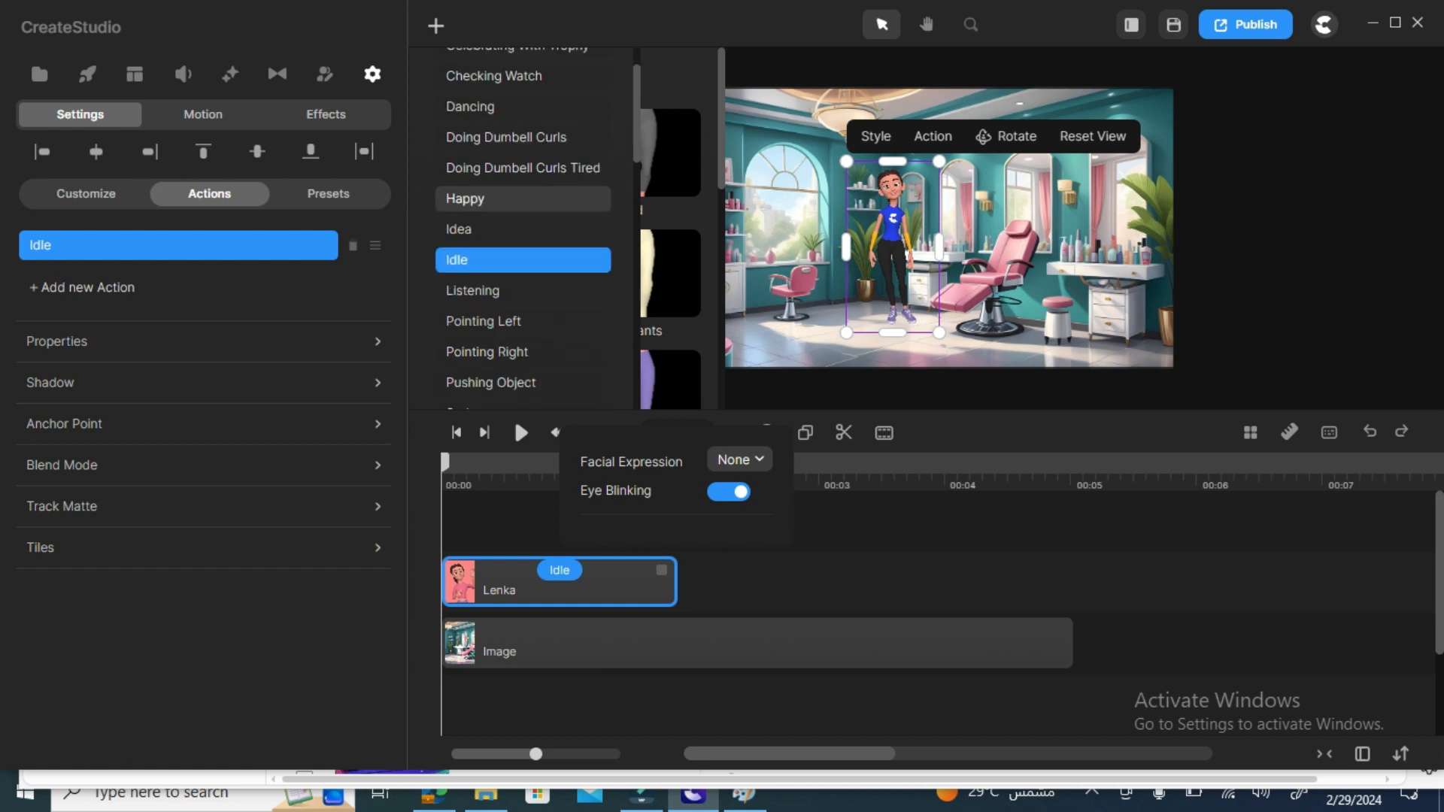
pyautogui.scroll(-1, 496, 271)
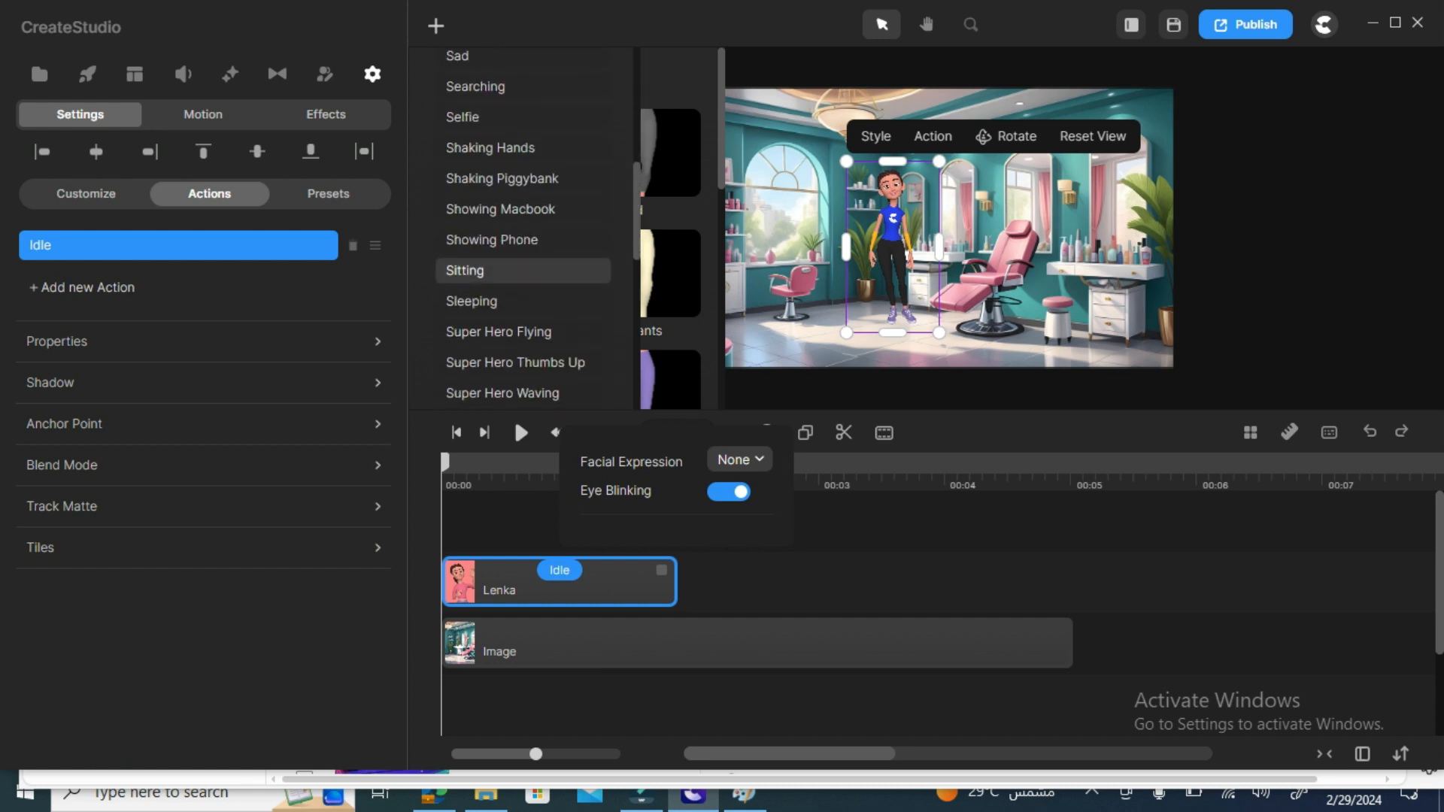
pyautogui.scroll(-3, 496, 271)
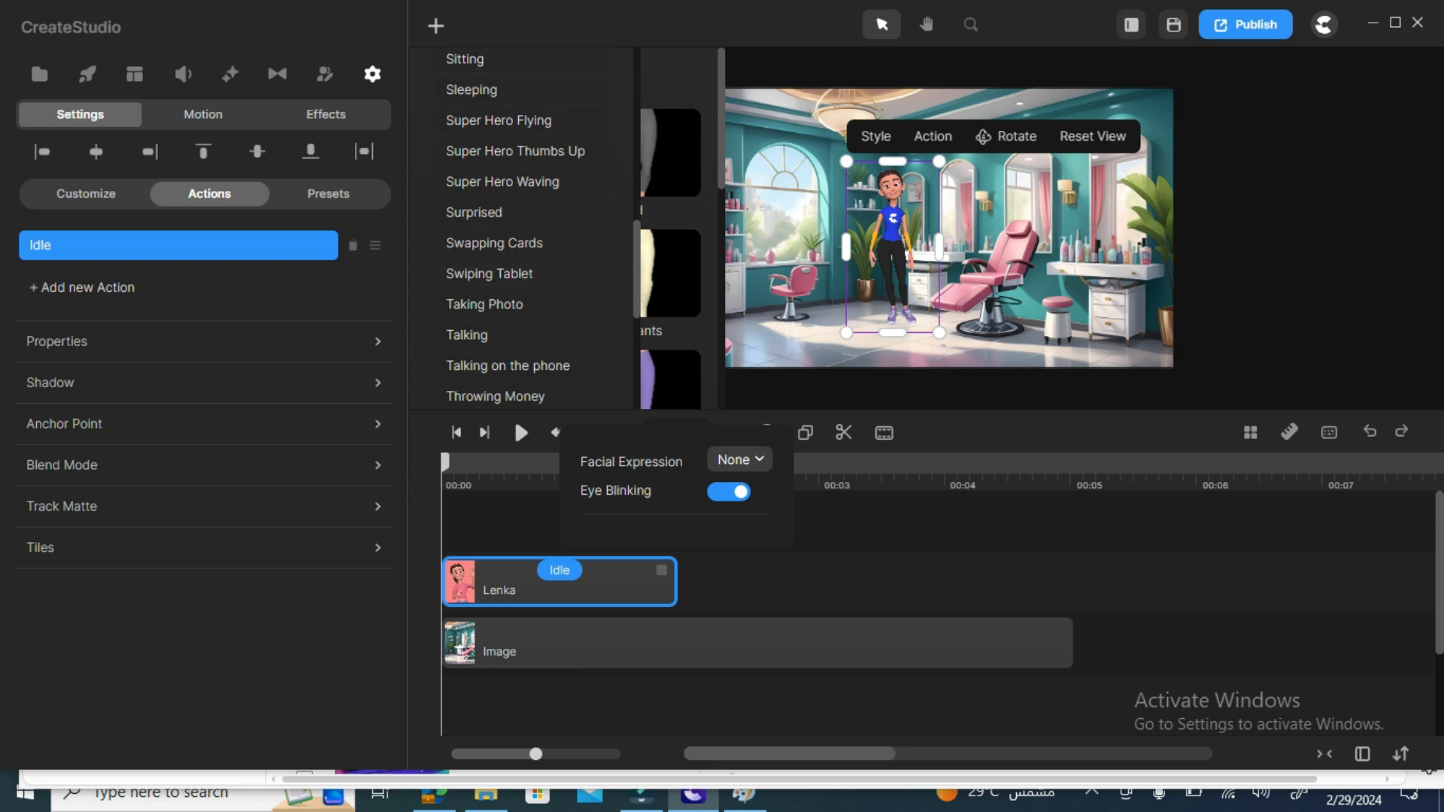
pyautogui.scroll(-2, 511, 259)
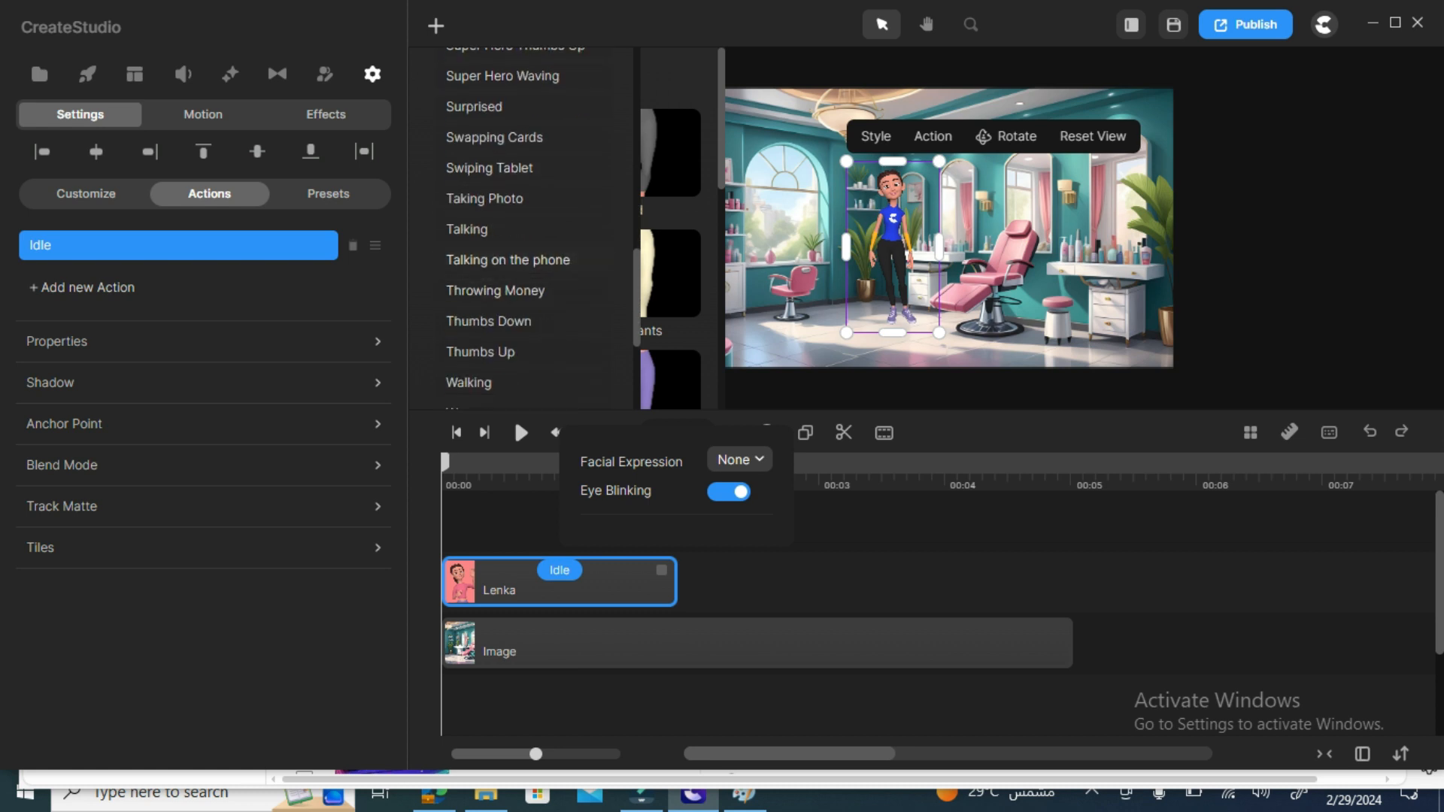
pyautogui.click(507, 260)
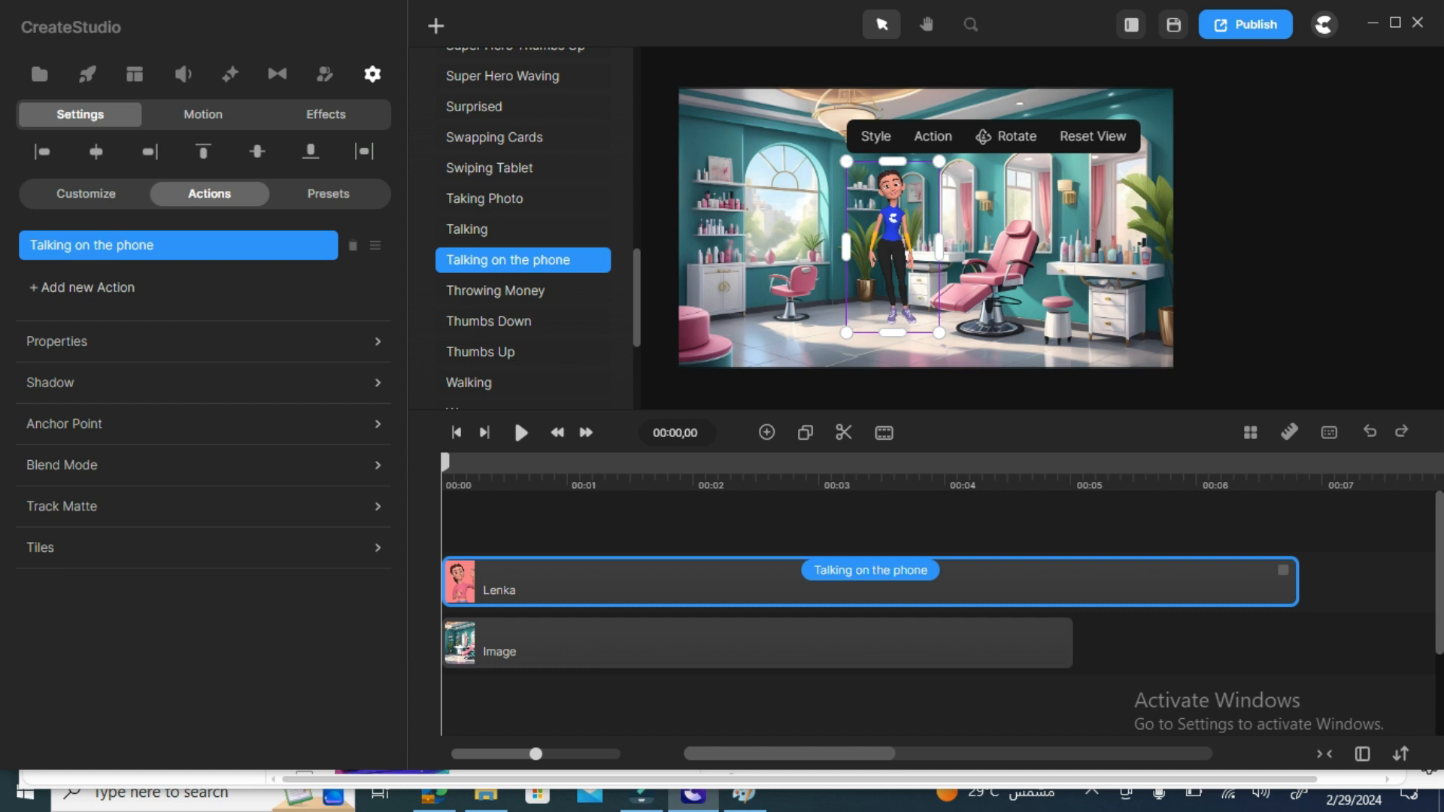
# Step: Extend the background image clip to end with the Lenka clip, and check the scene at about 2 seconds
pyautogui.moveTo(1070, 643); pyautogui.dragTo(1299, 643)
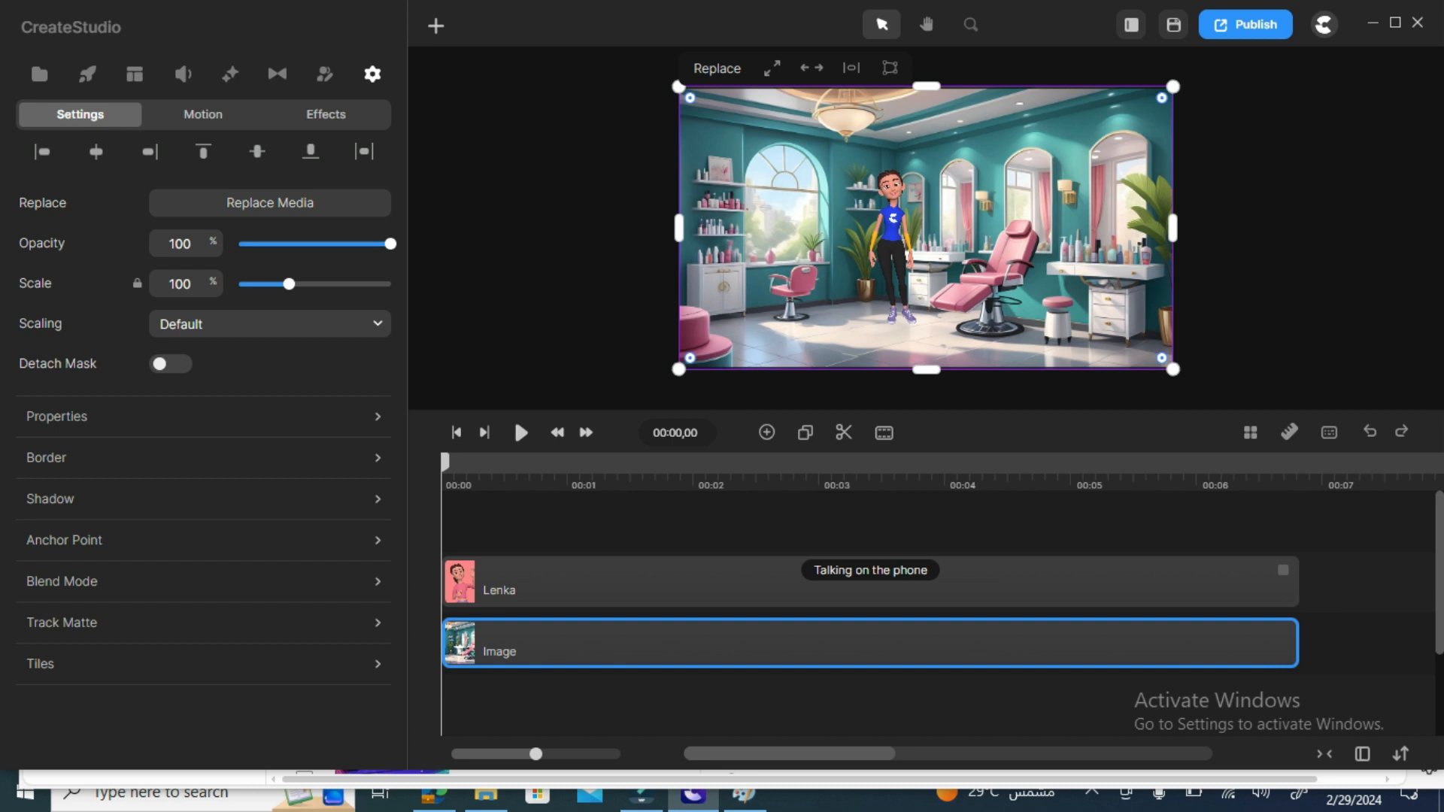
pyautogui.click(728, 464)
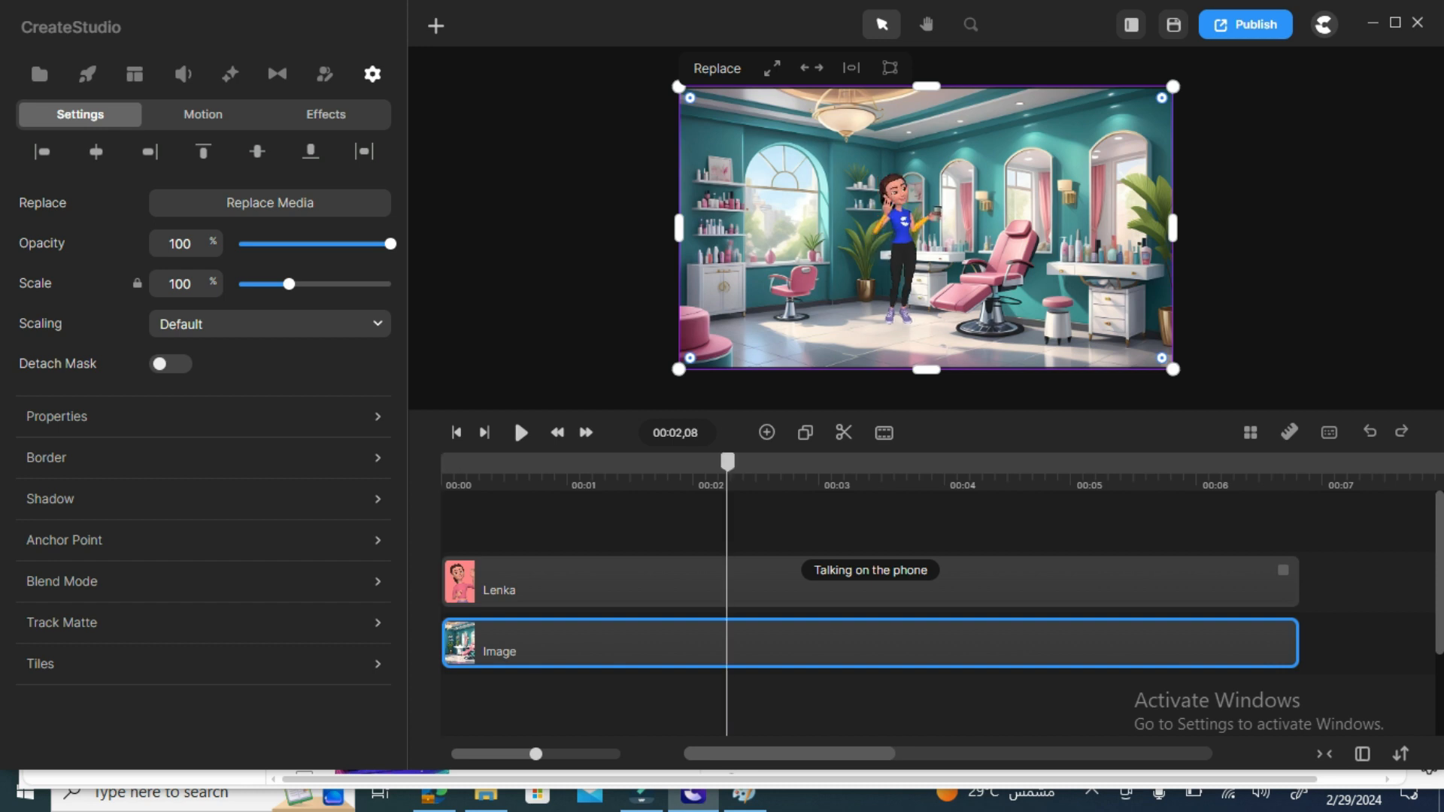
pyautogui.moveTo(728, 462); pyautogui.dragTo(444, 462)
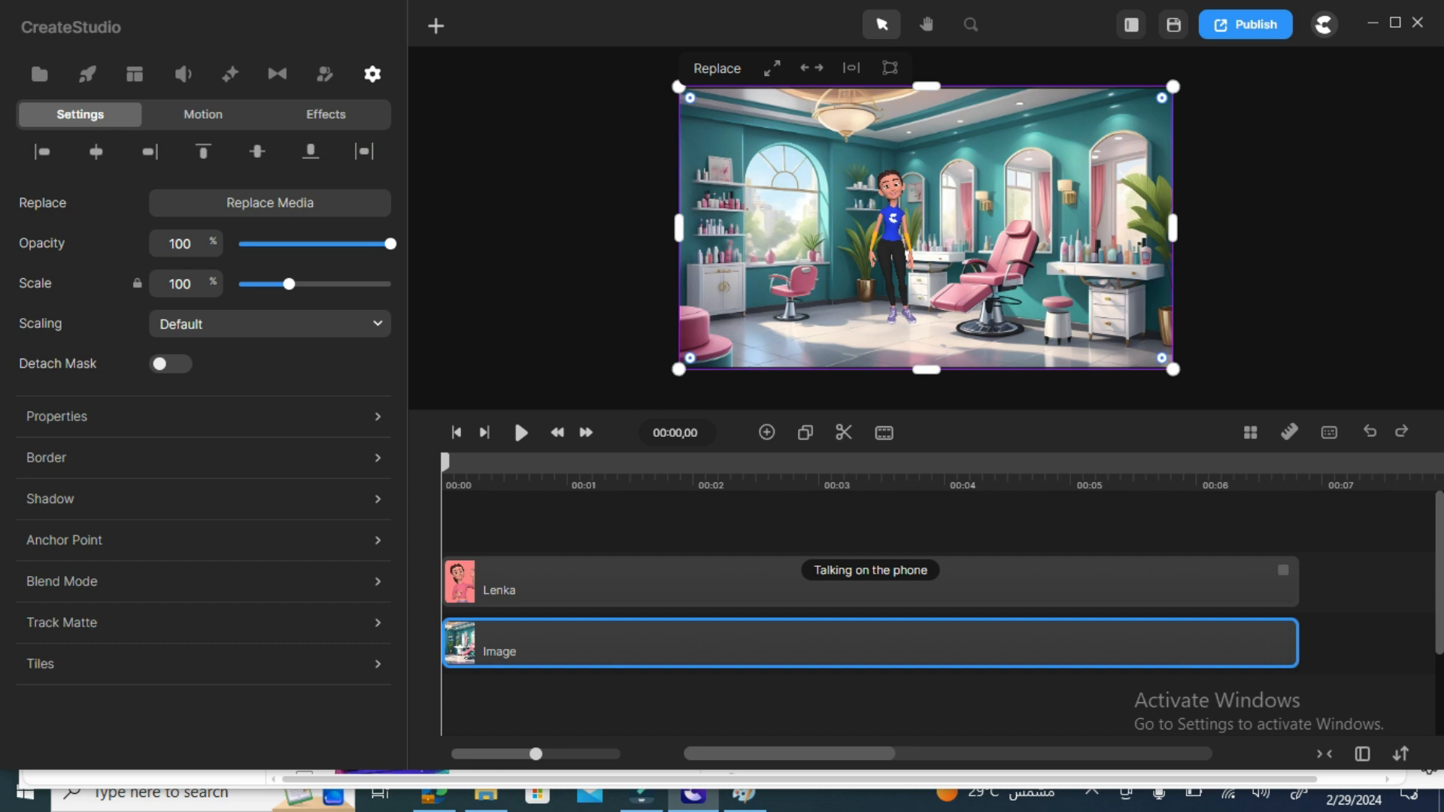
# Step: Add the Camera component to the scene
pyautogui.click(87, 73)
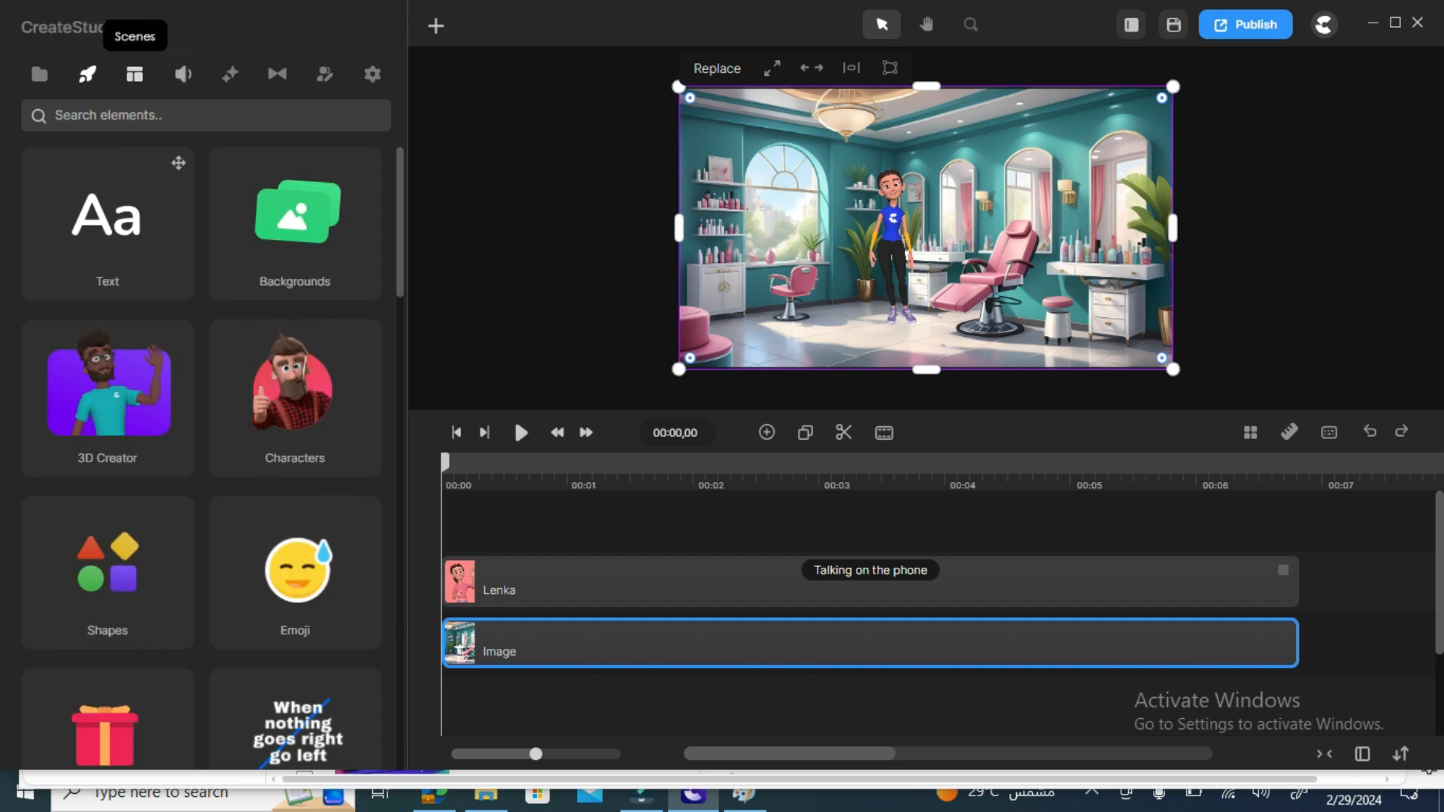
pyautogui.click(230, 73)
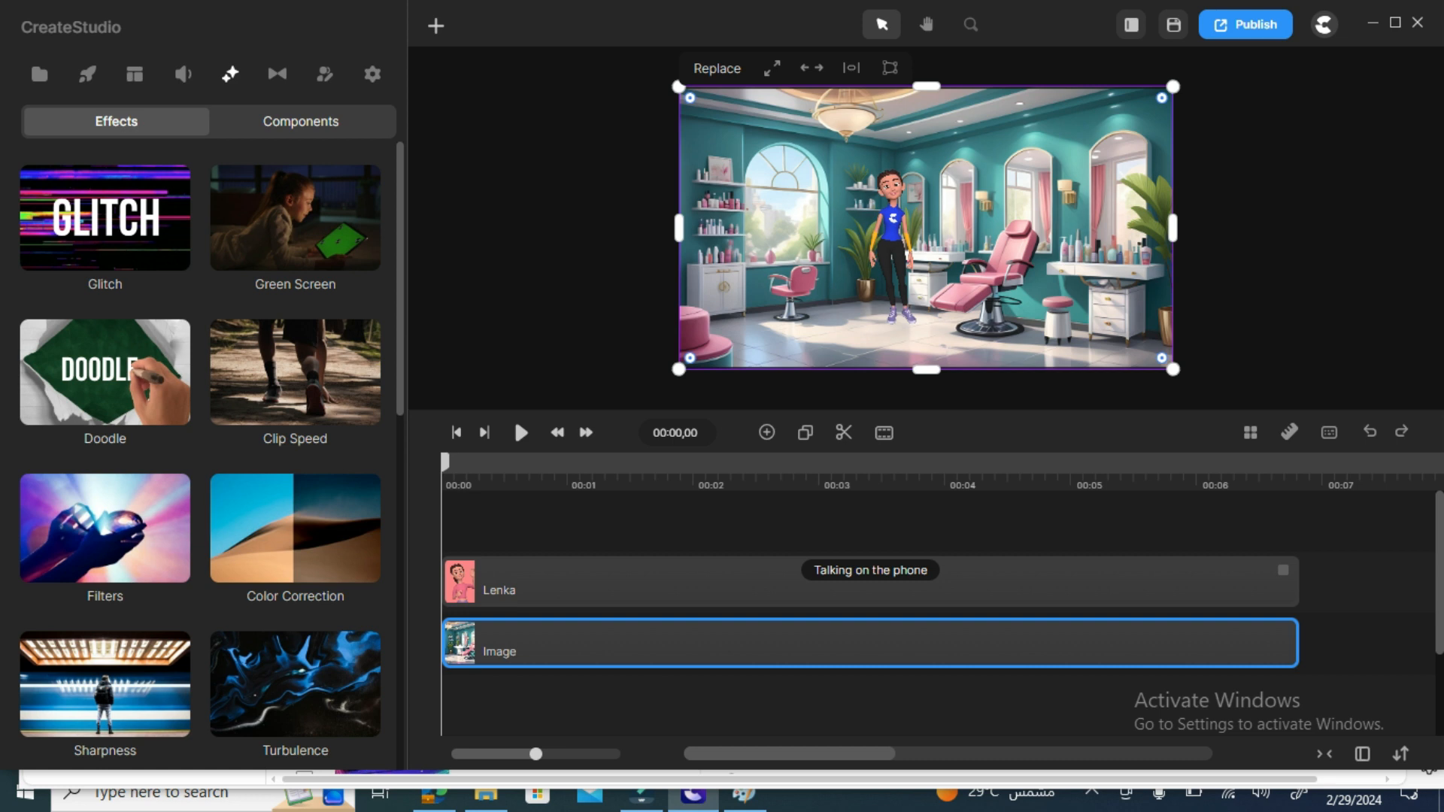
pyautogui.click(300, 121)
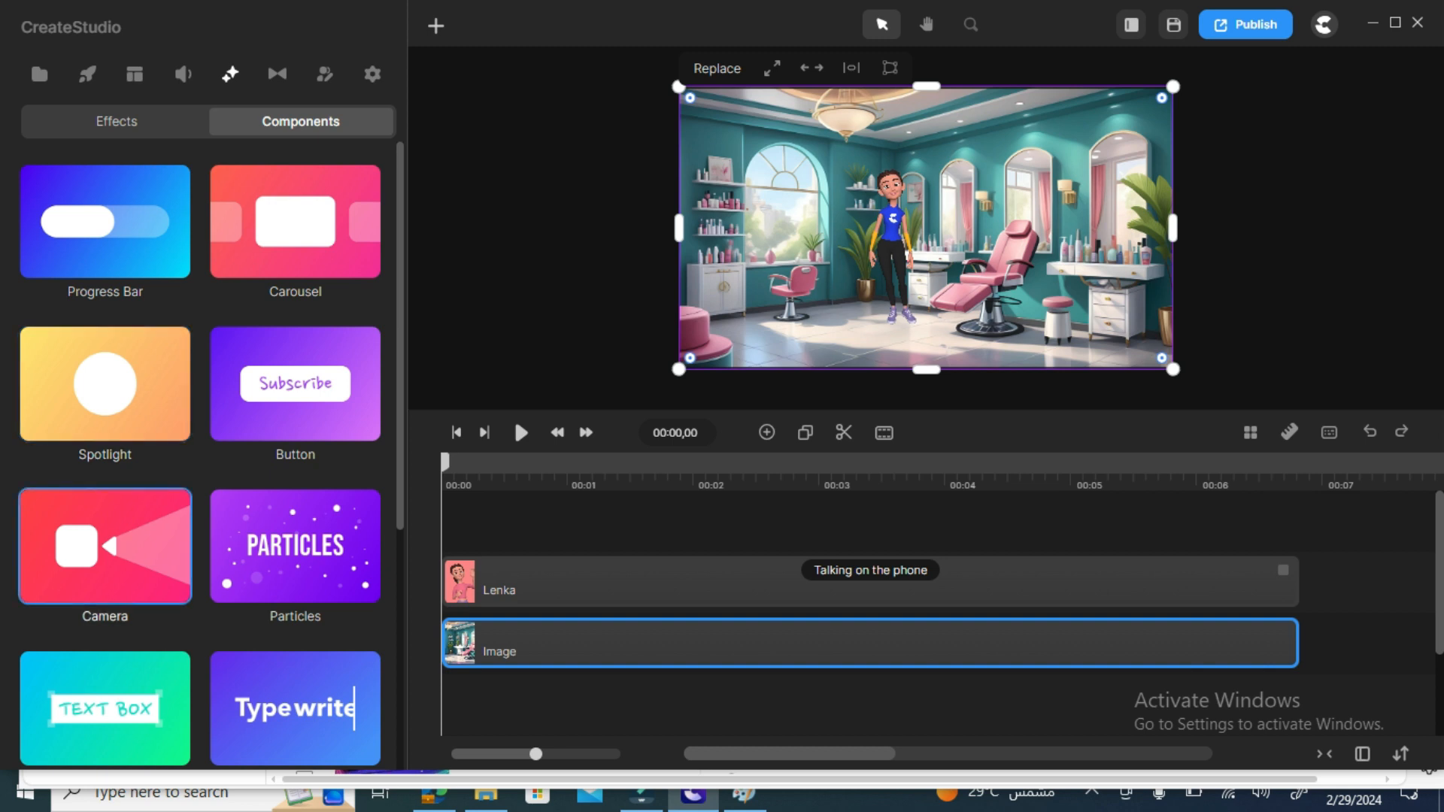
pyautogui.moveTo(106, 547); pyautogui.dragTo(824, 261)
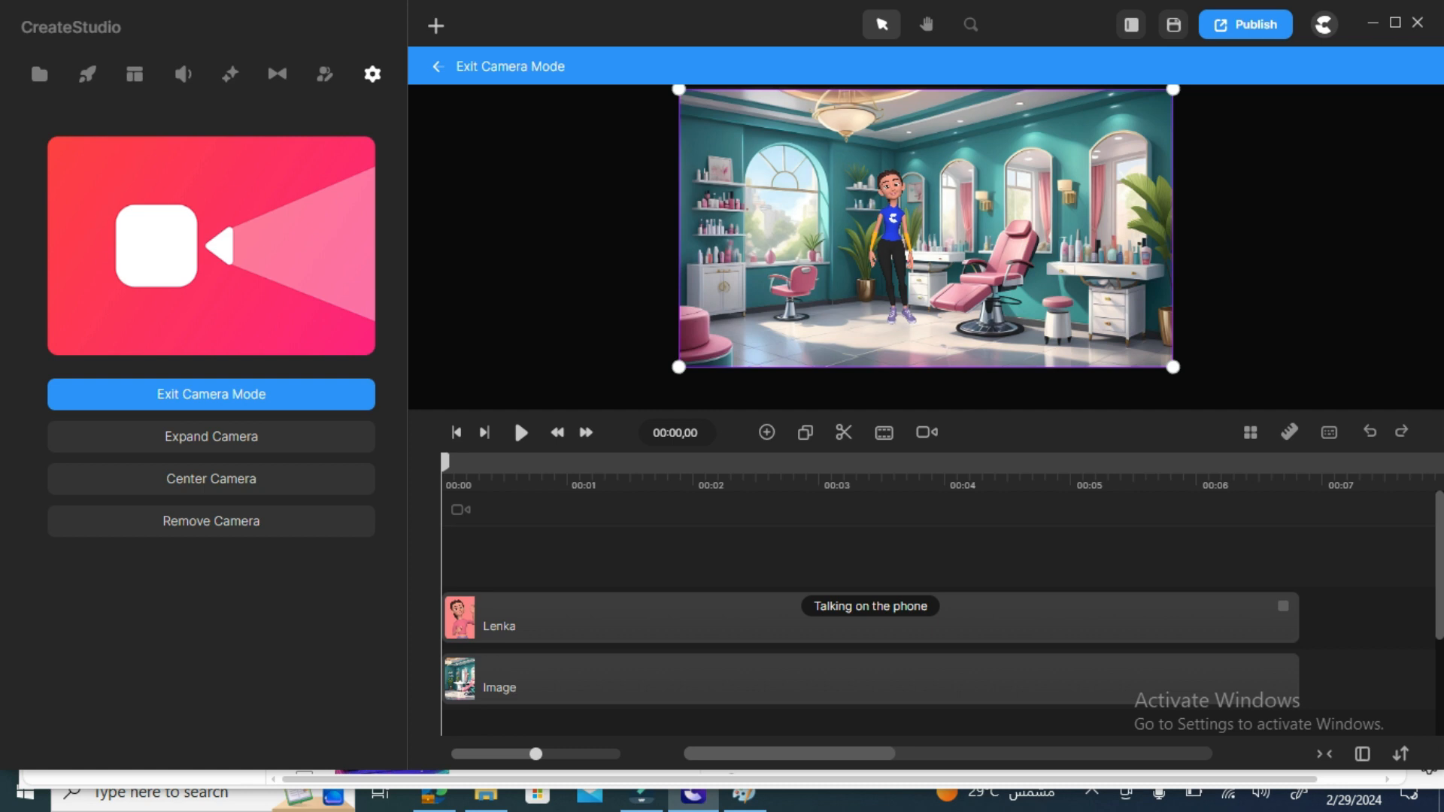
# Step: Add a camera animation starting at 00:01,02 and place the playhead at its end, 00:03,00
pyautogui.click(576, 463)
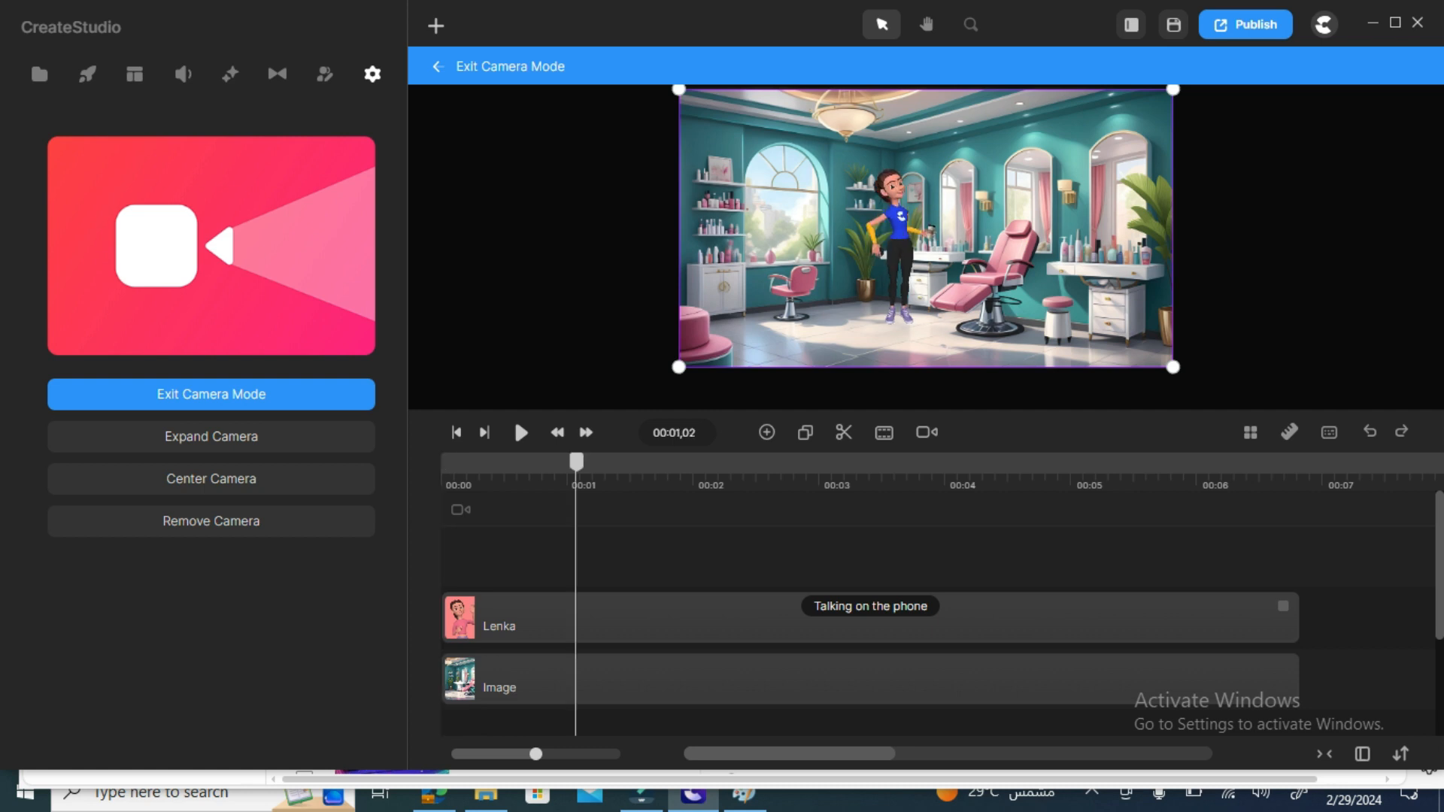
pyautogui.rightClick(576, 509)
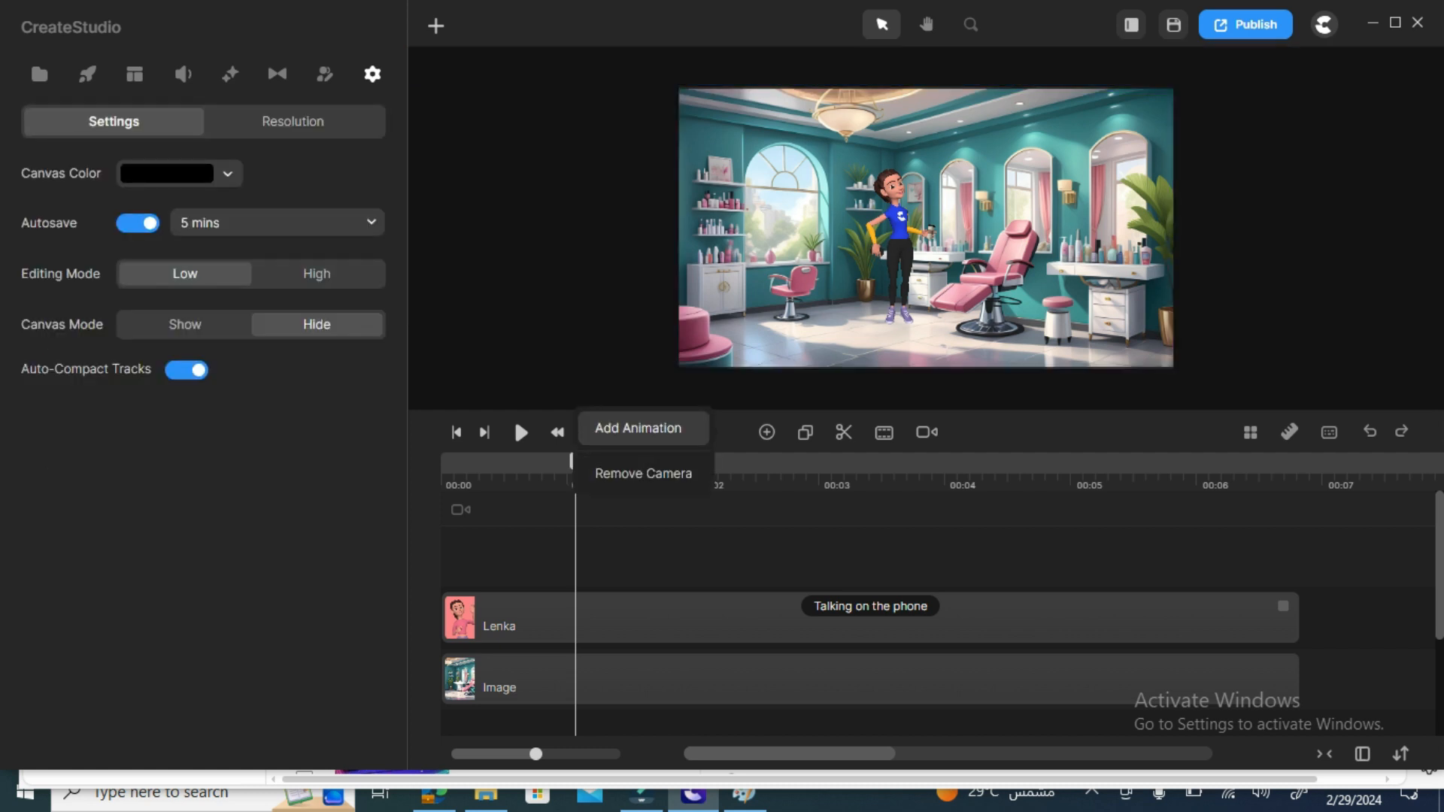
pyautogui.click(639, 428)
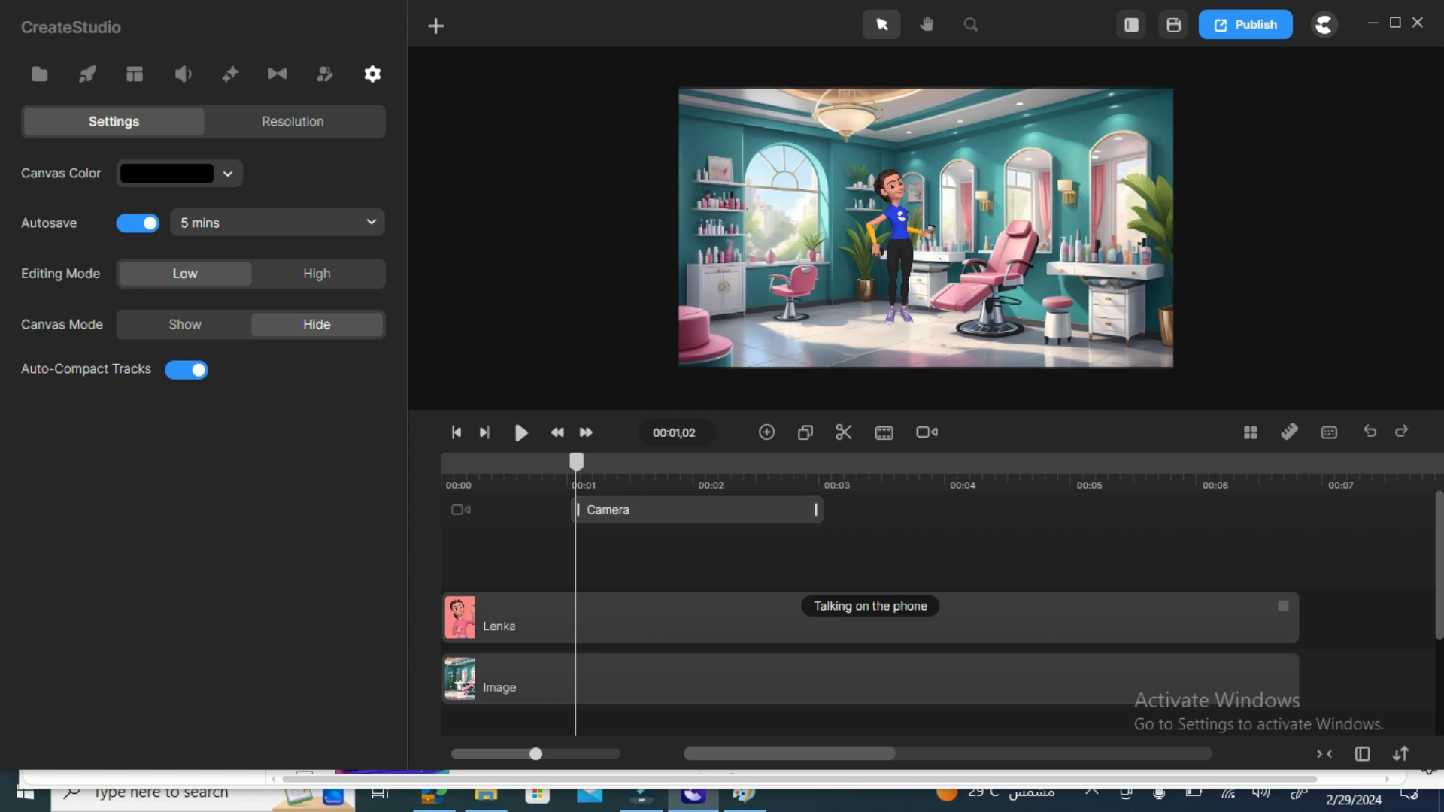
pyautogui.moveTo(576, 462)
pyautogui.mouseDown()
pyautogui.moveTo(828, 462)
pyautogui.moveTo(576, 462)
pyautogui.mouseUp()
pyautogui.moveTo(576, 462); pyautogui.dragTo(821, 462)
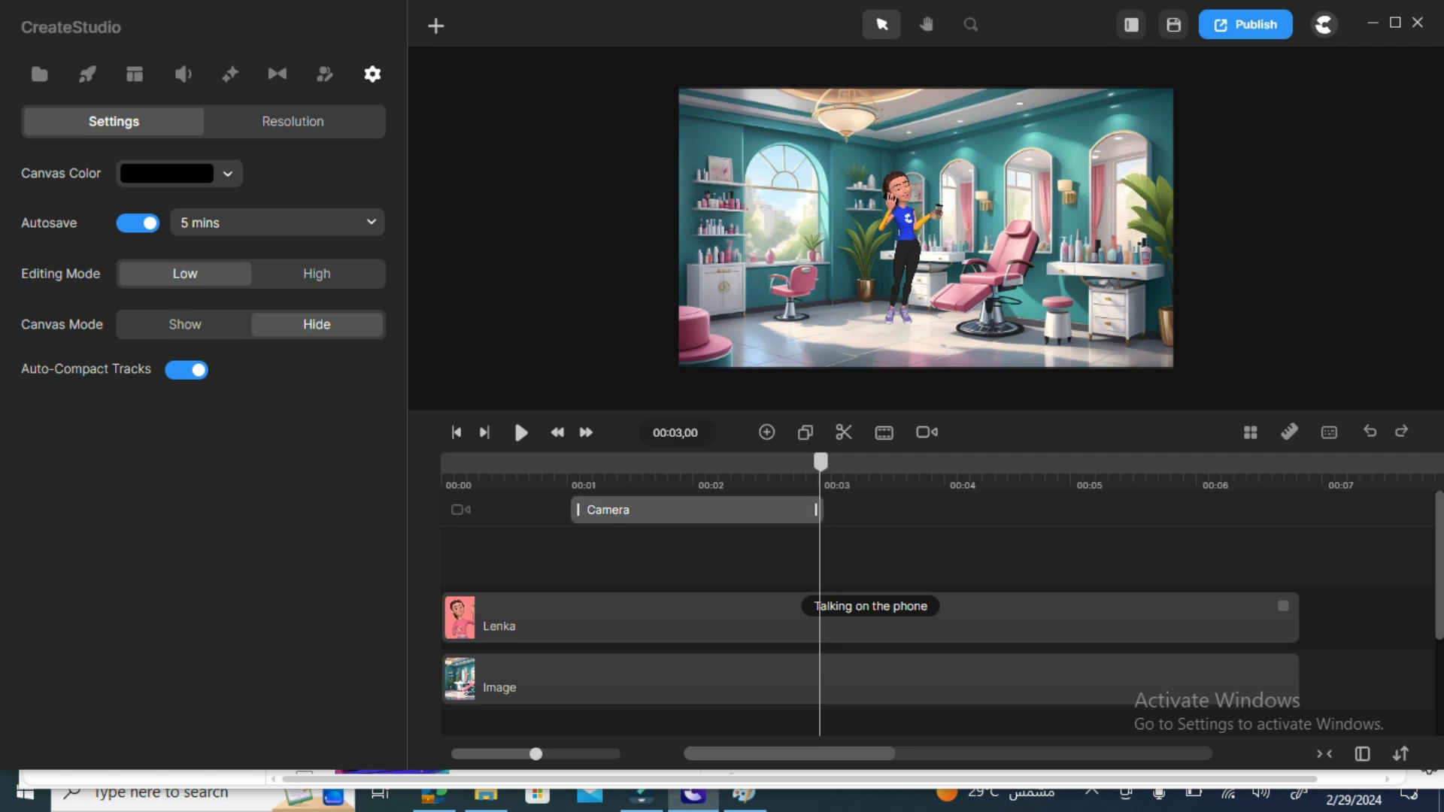
# Step: Shrink the camera frame for that animation to about half size around the character's upper body, and preview it
pyautogui.click(699, 510)
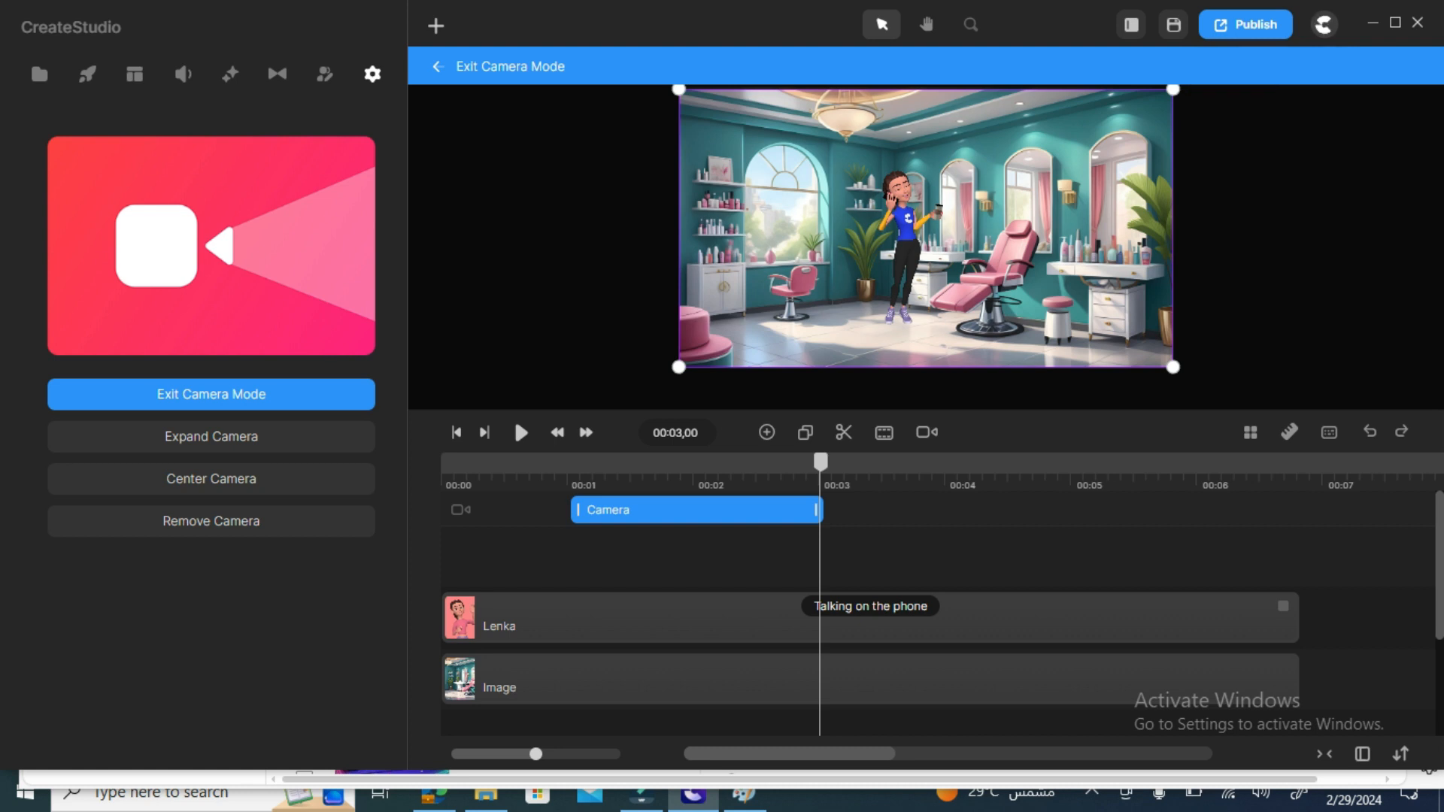
pyautogui.moveTo(679, 367); pyautogui.dragTo(921, 231)
pyautogui.moveTo(1046, 160); pyautogui.dragTo(899, 192)
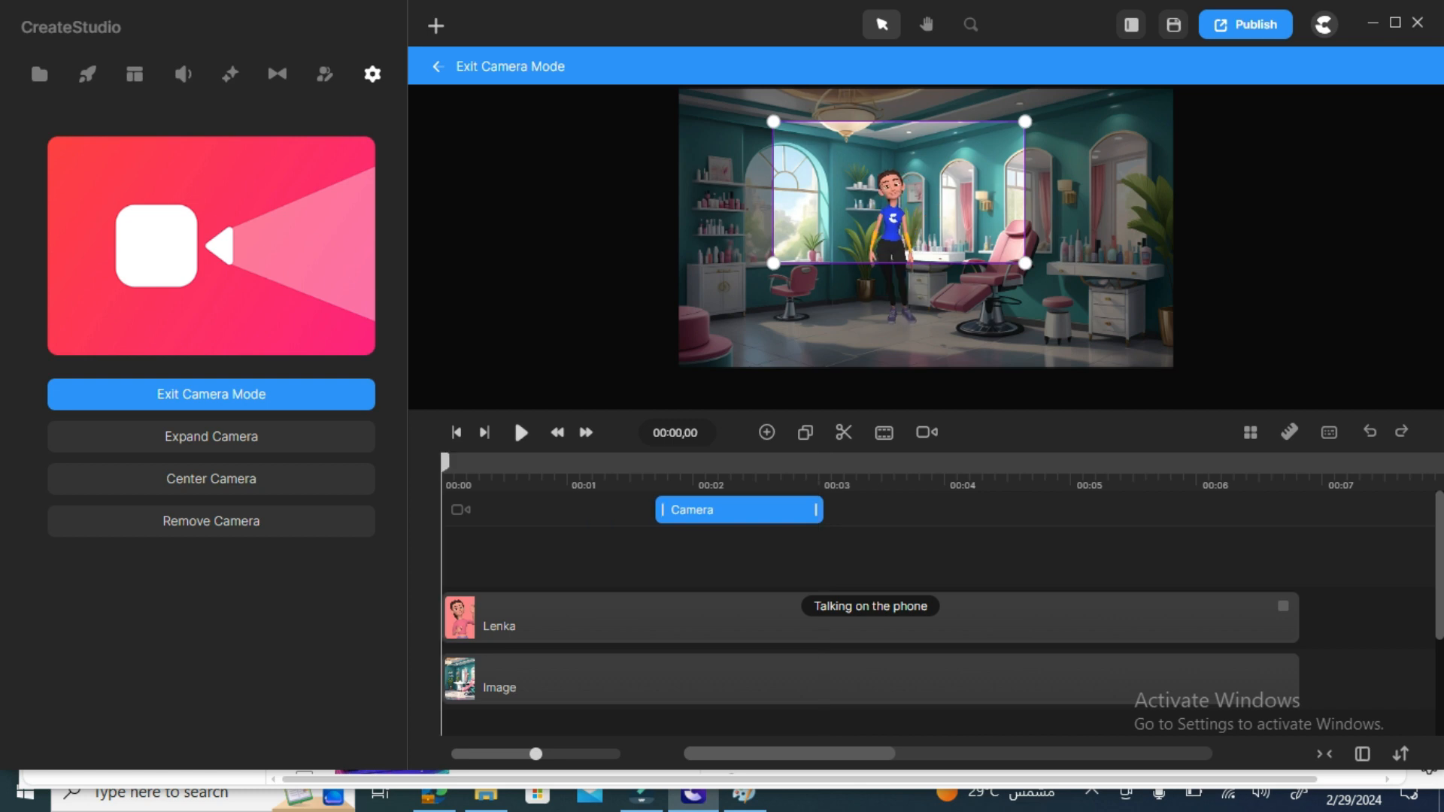
pyautogui.click(521, 433)
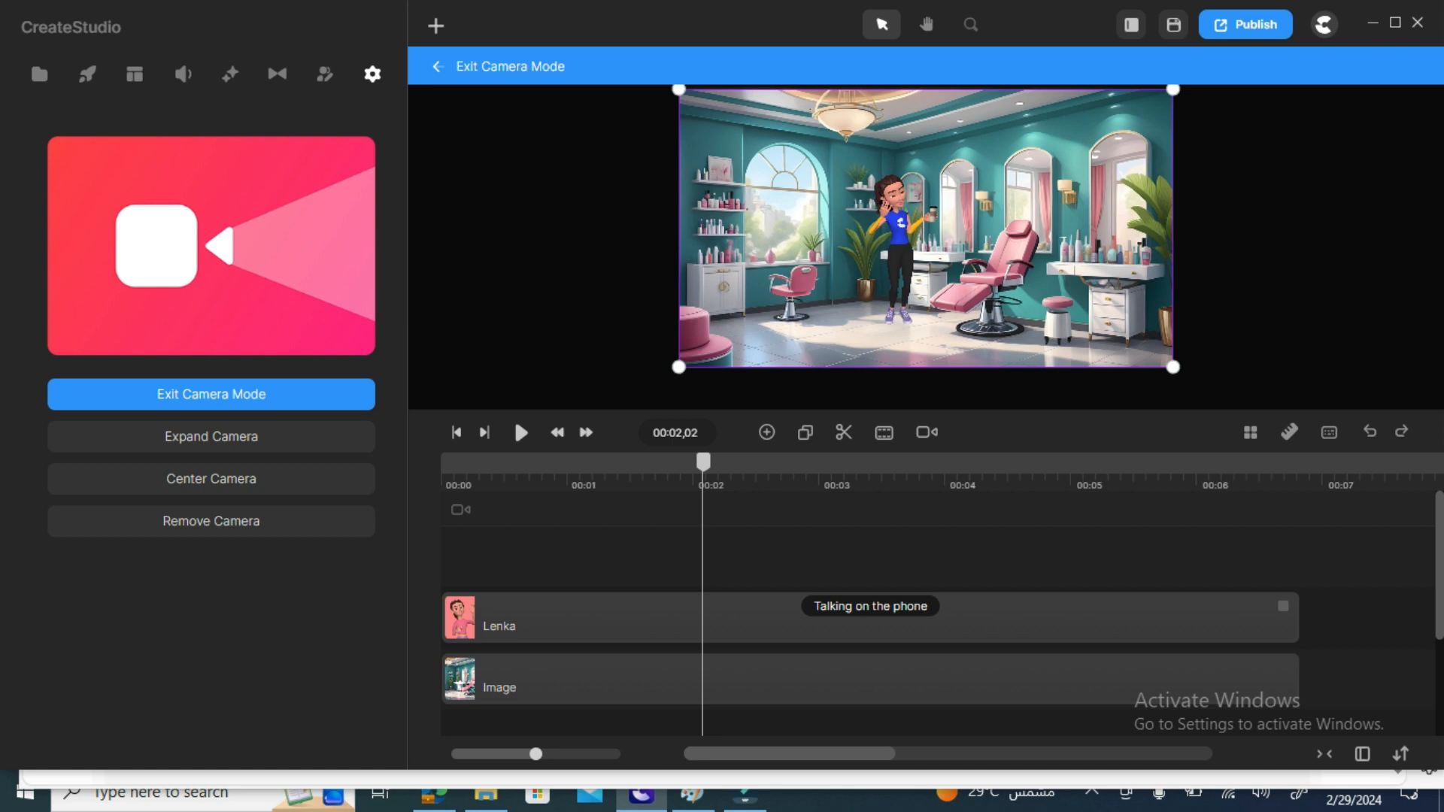
# Step: Leave camera mode, add a camera animation at 00:02,02, and advance the playhead just past its end to 00:04,03
pyautogui.press('Escape')
pyautogui.click(767, 438)
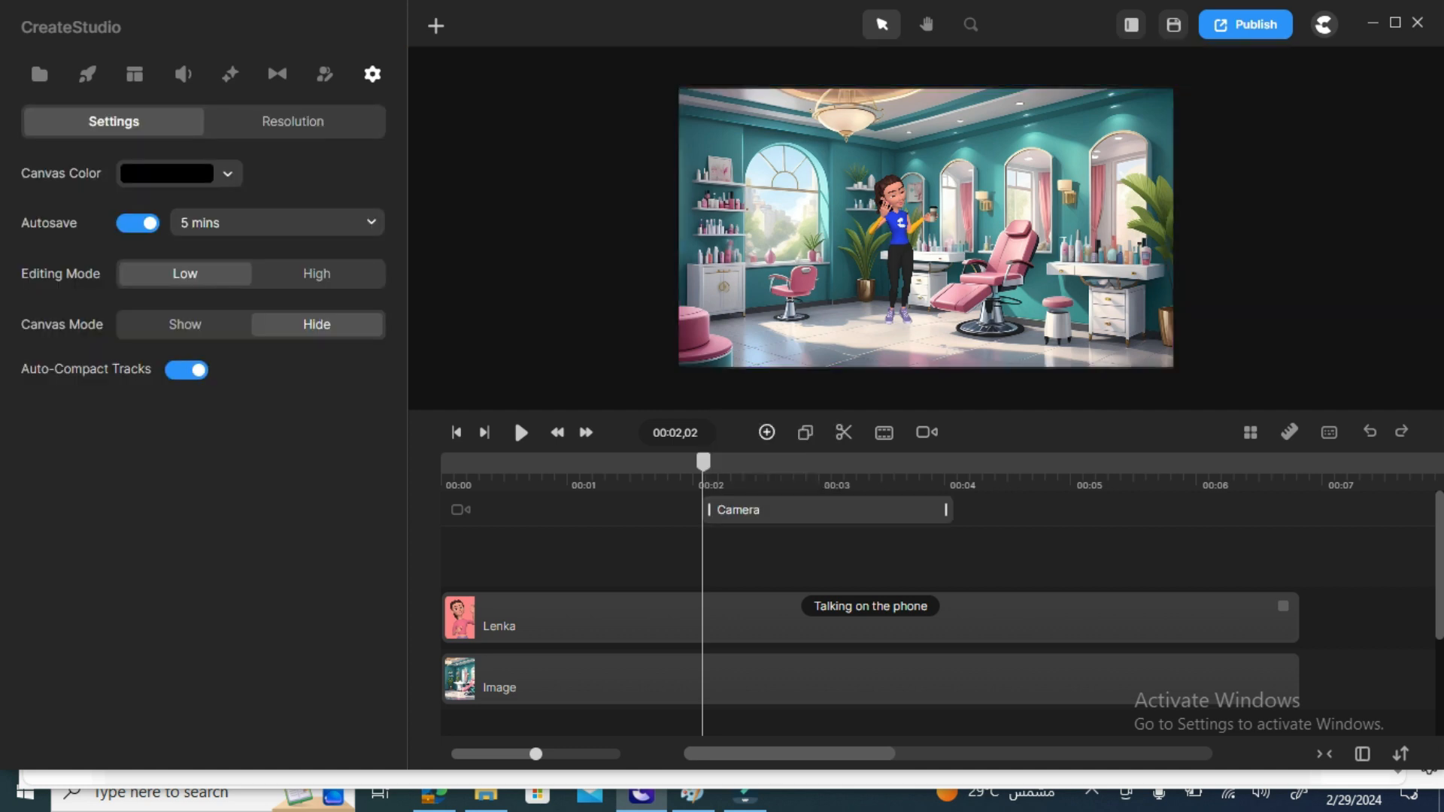
pyautogui.press('space')
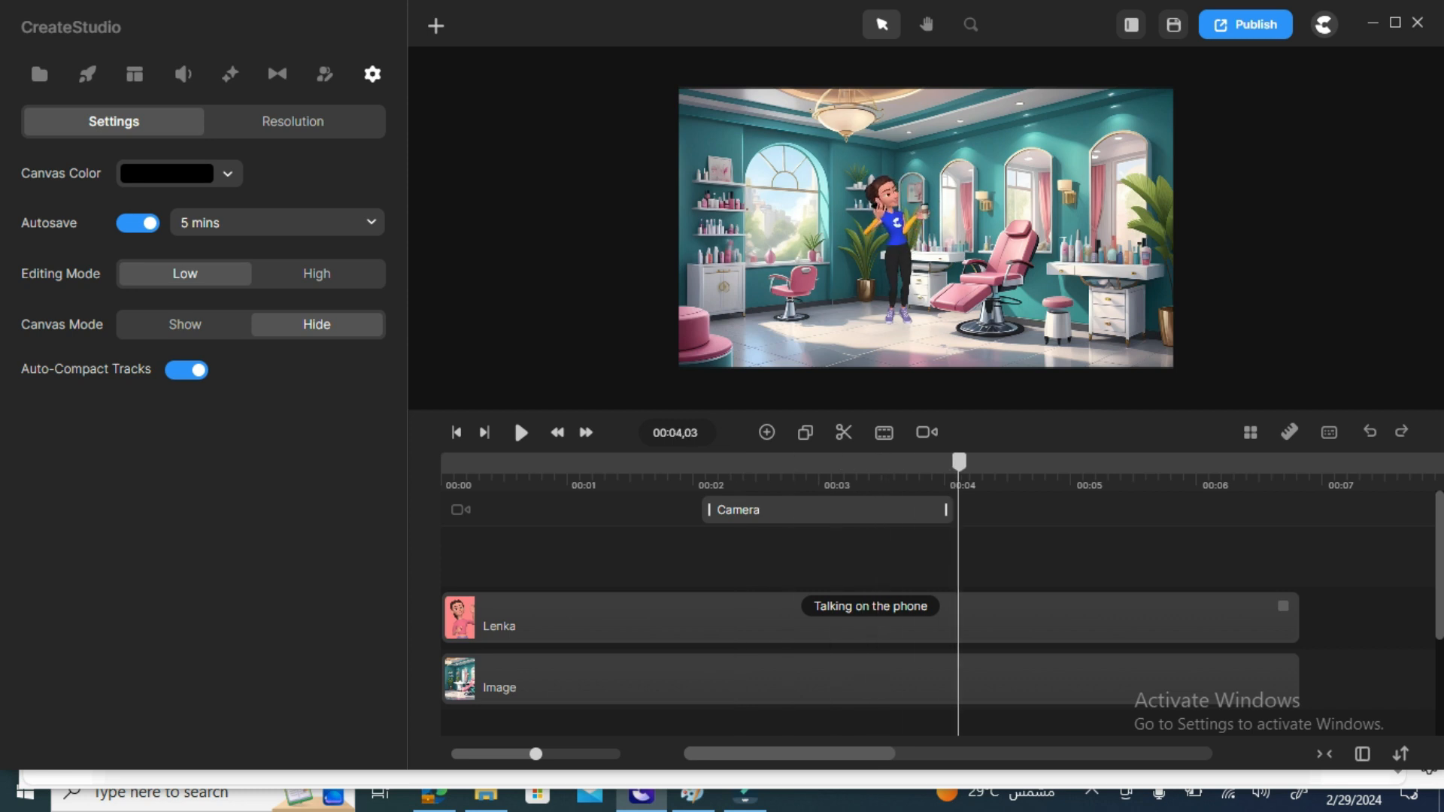
# Step: Shrink the animation's camera frame to about 40% of its size and center it on the character's upper body
pyautogui.click(827, 510)
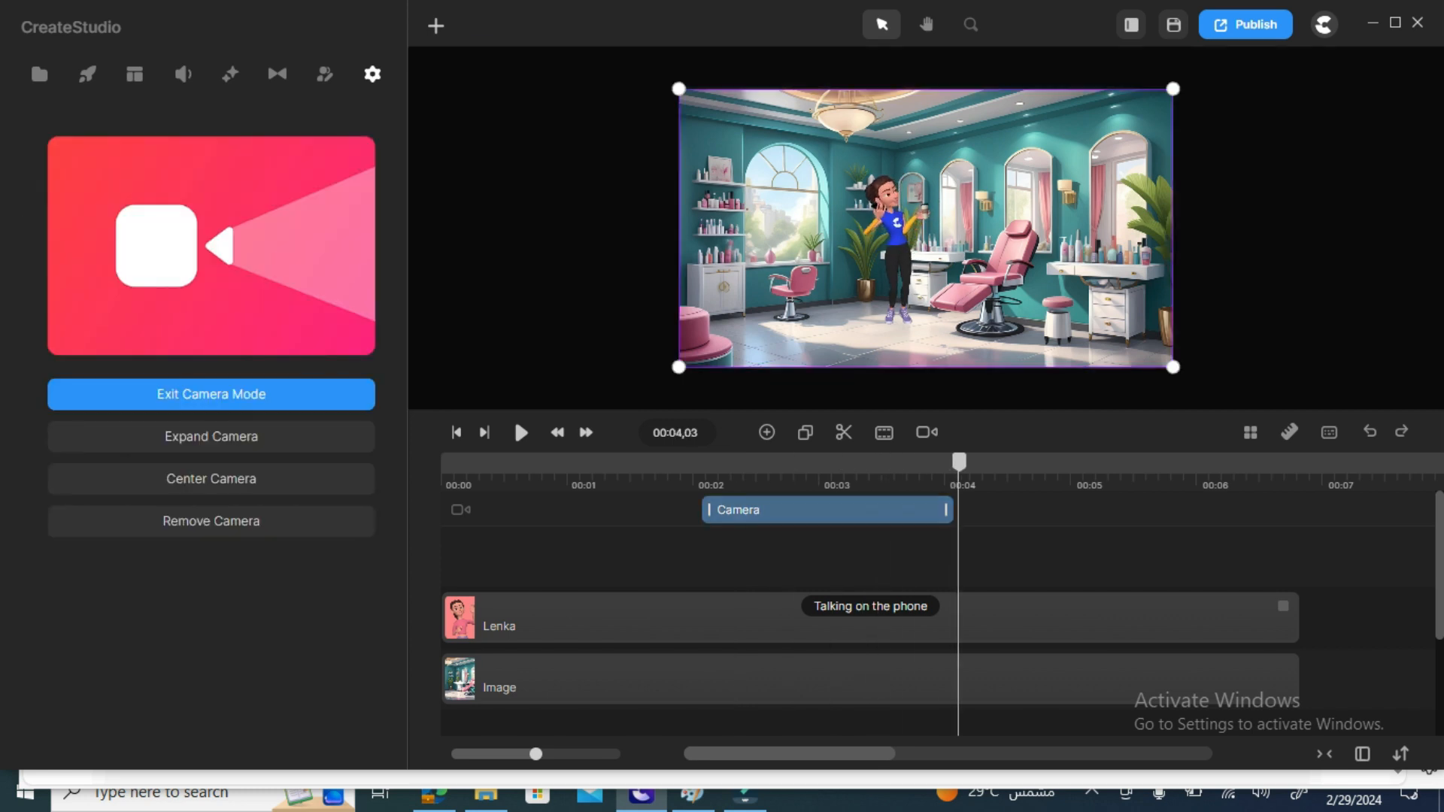
pyautogui.moveTo(679, 367); pyautogui.dragTo(969, 203)
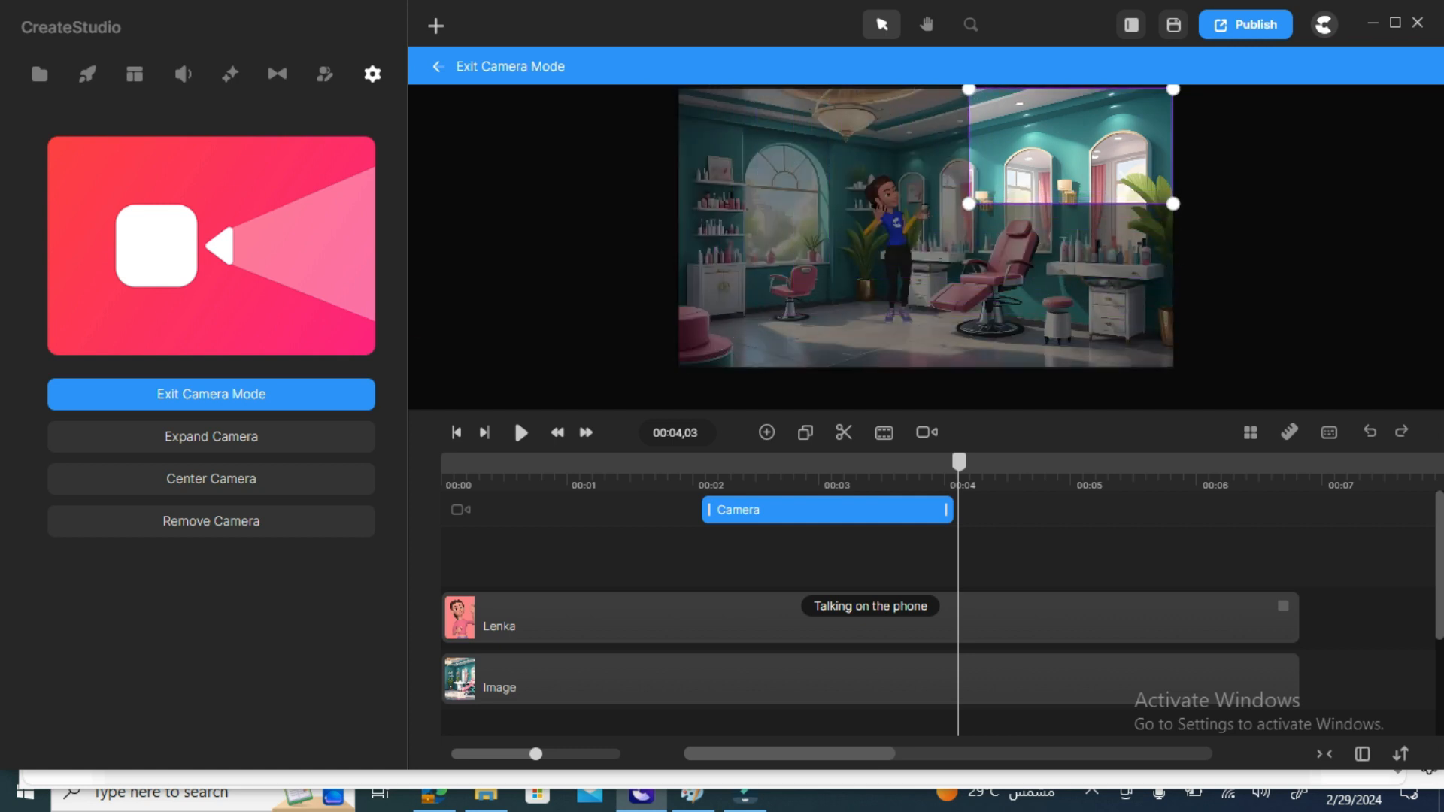
pyautogui.moveTo(1071, 146); pyautogui.dragTo(881, 198)
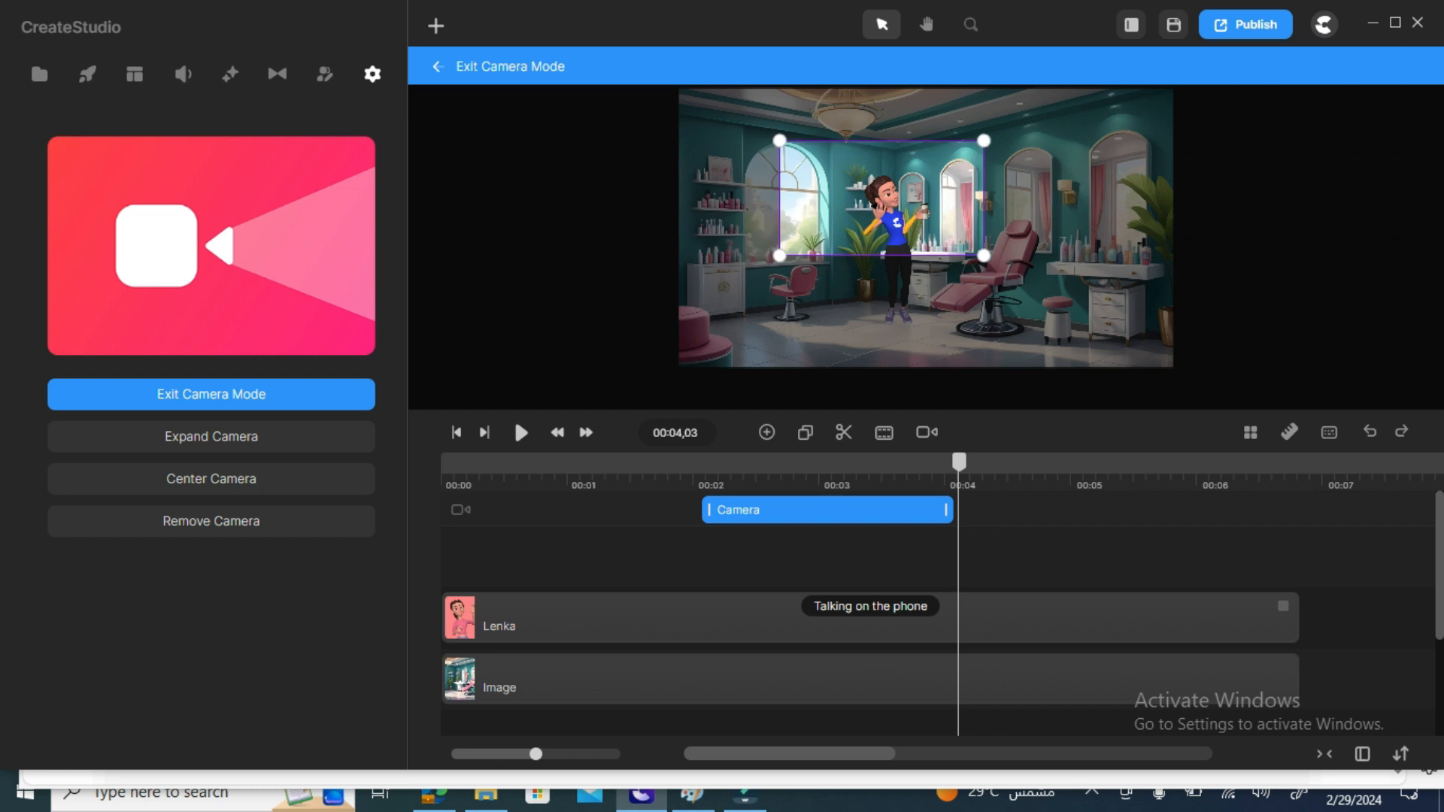
# Step: Play the scene from the start to check the camera zoom, and return the playhead to 00:00,00
pyautogui.moveTo(959, 462); pyautogui.dragTo(443, 462)
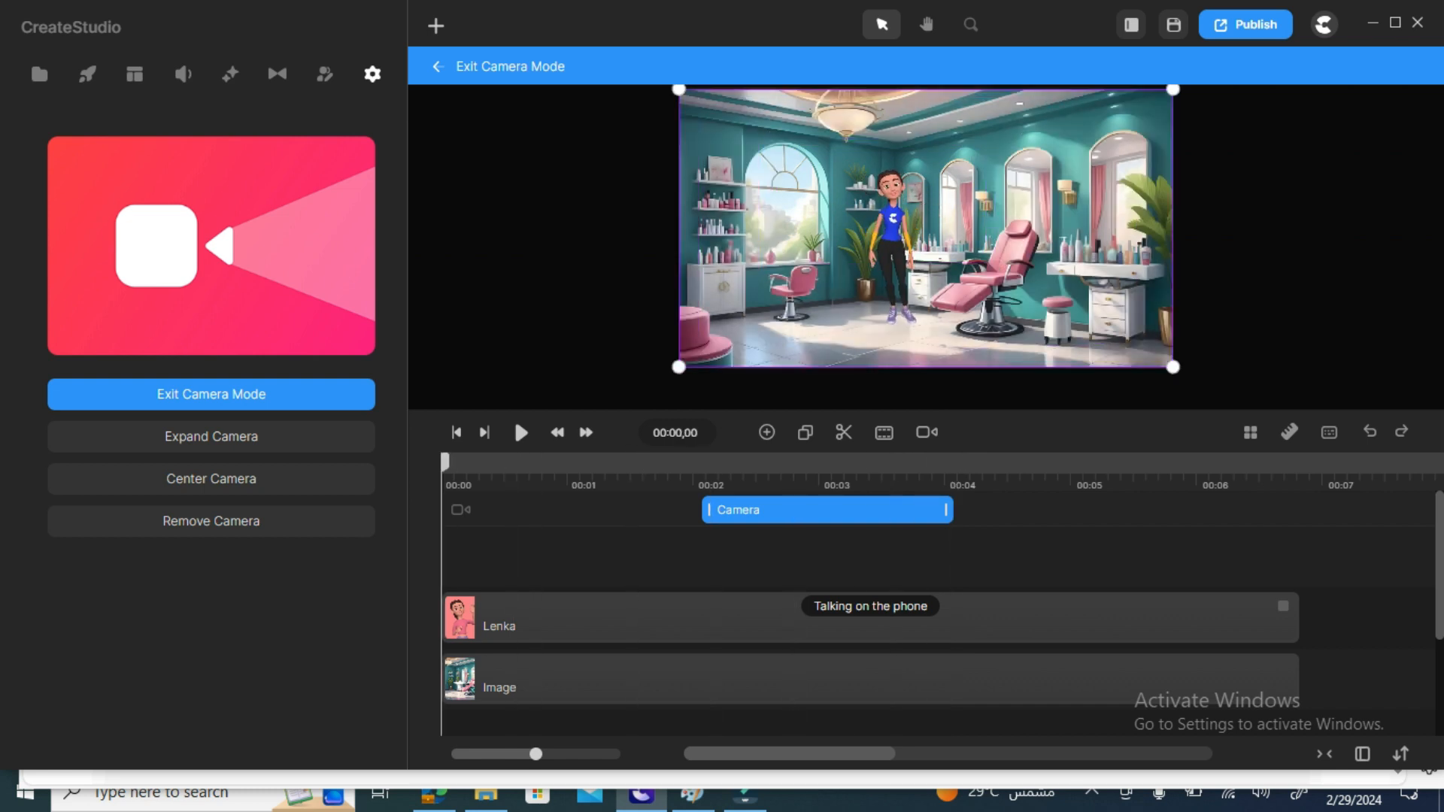
pyautogui.press('space')
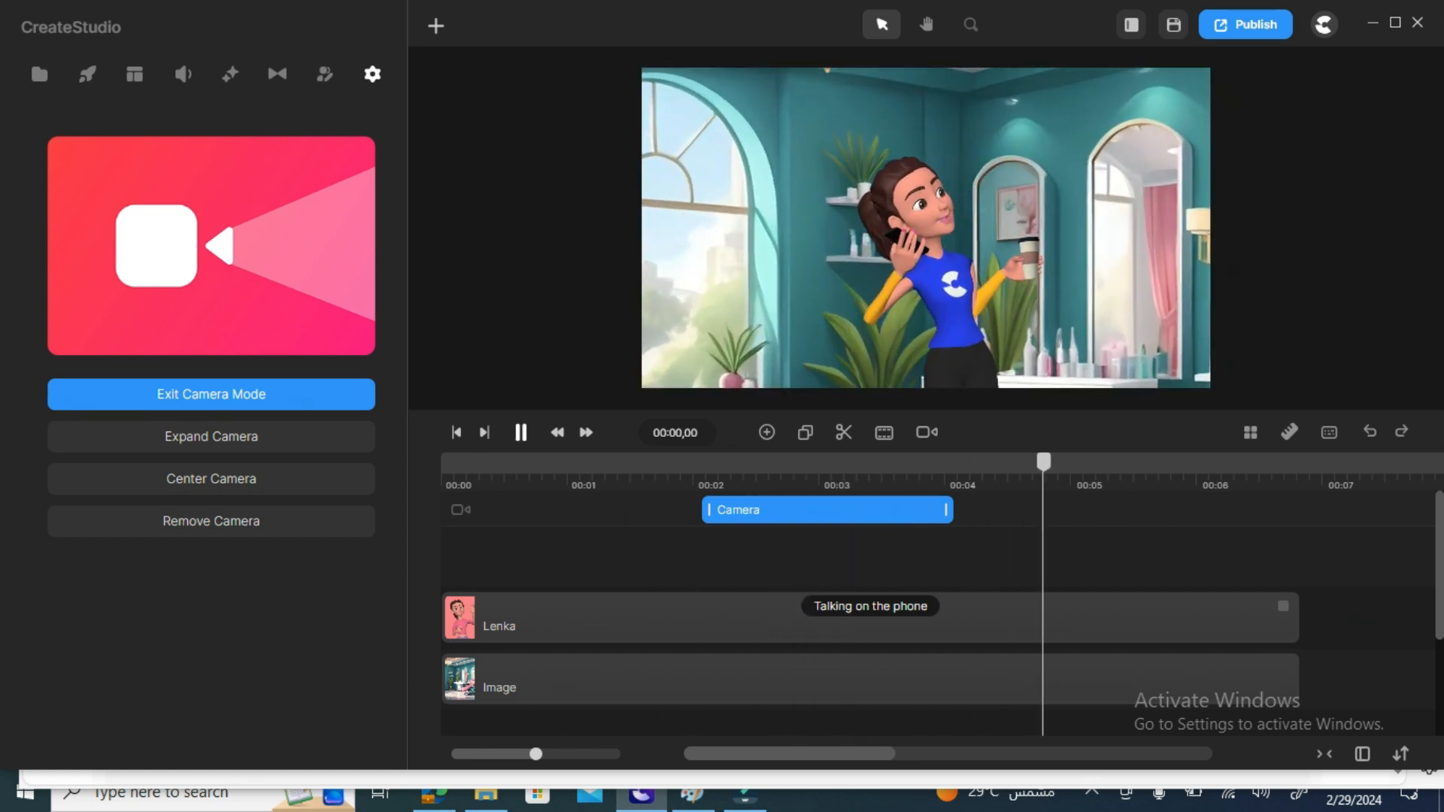
pyautogui.press('space')
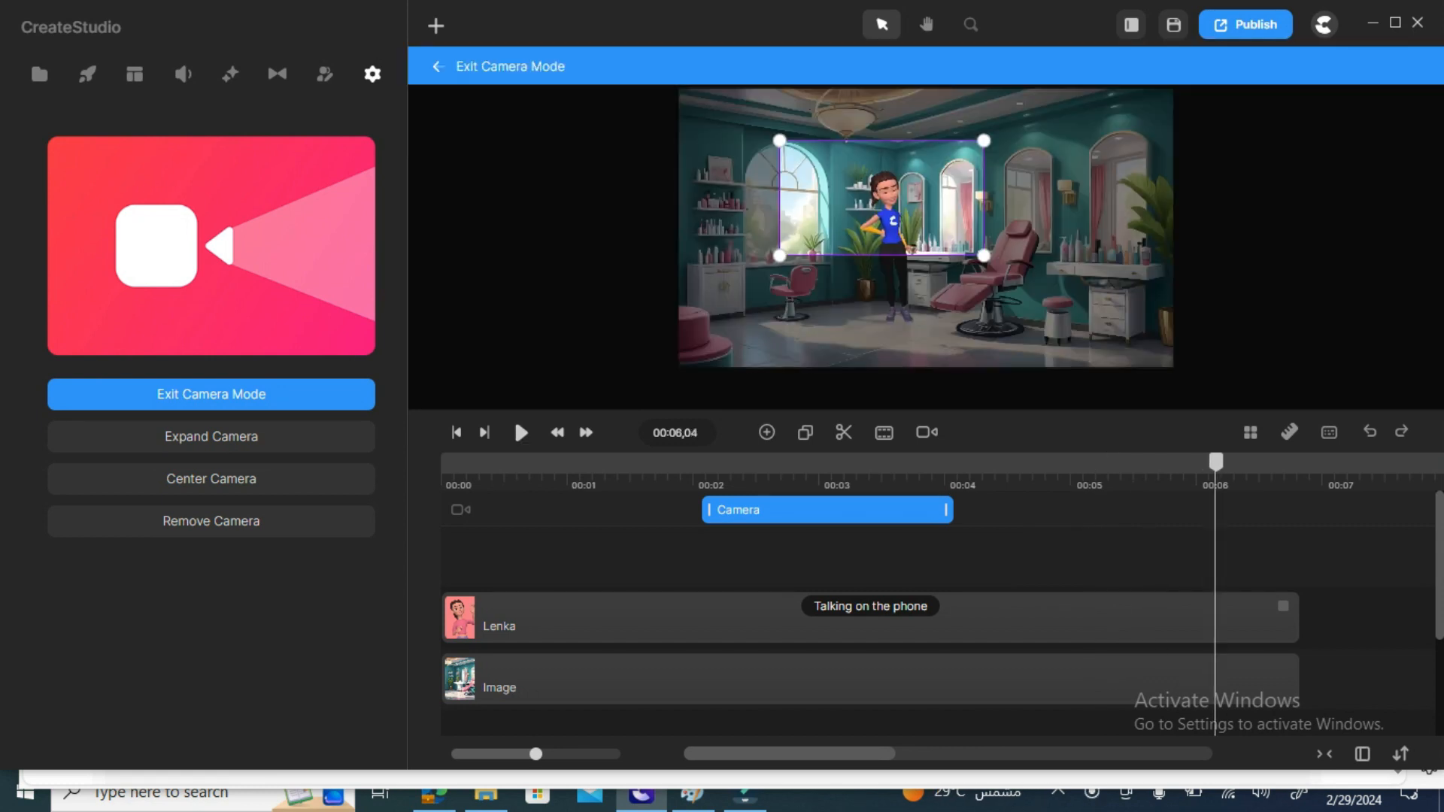
pyautogui.moveTo(1215, 462); pyautogui.dragTo(442, 462)
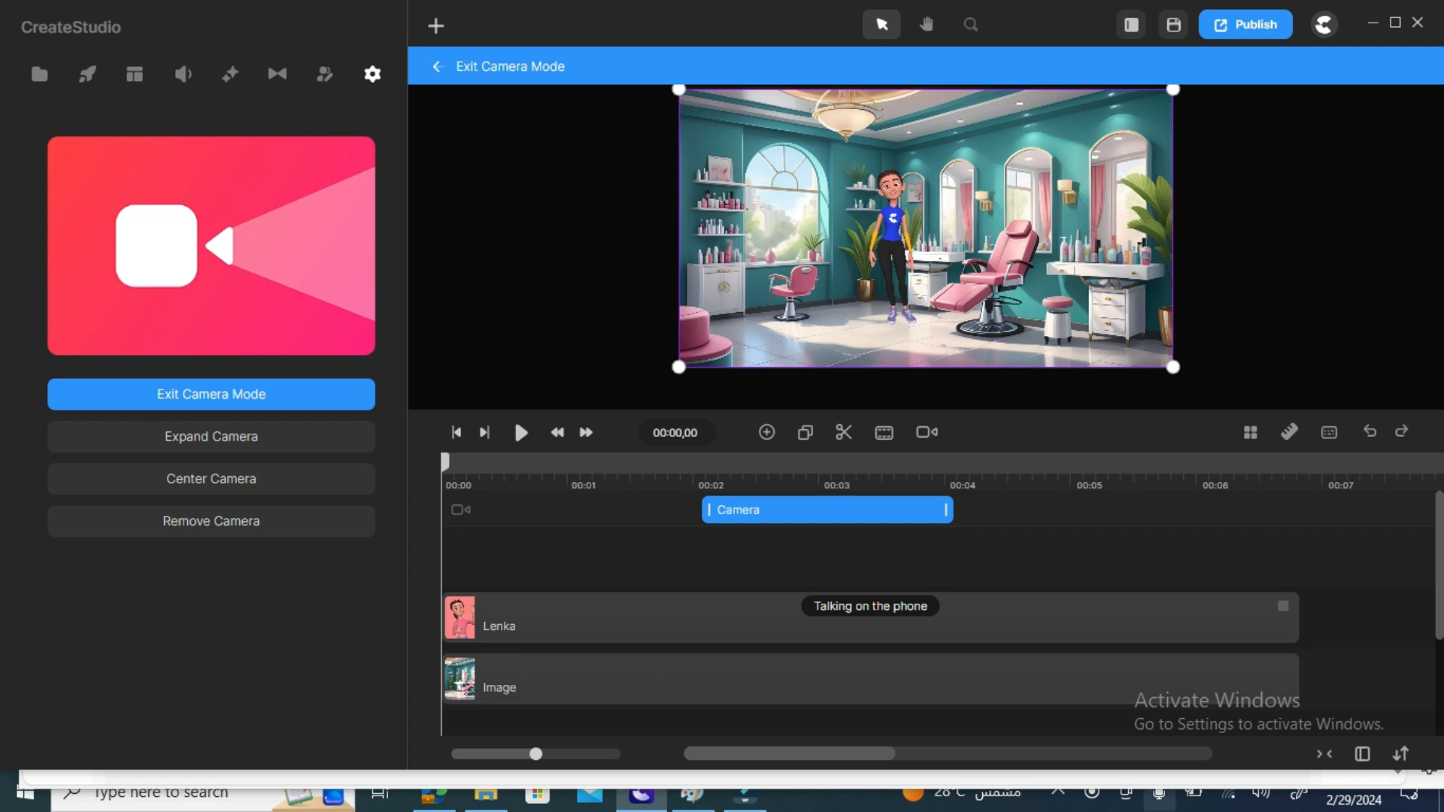
pyautogui.click(1058, 792)
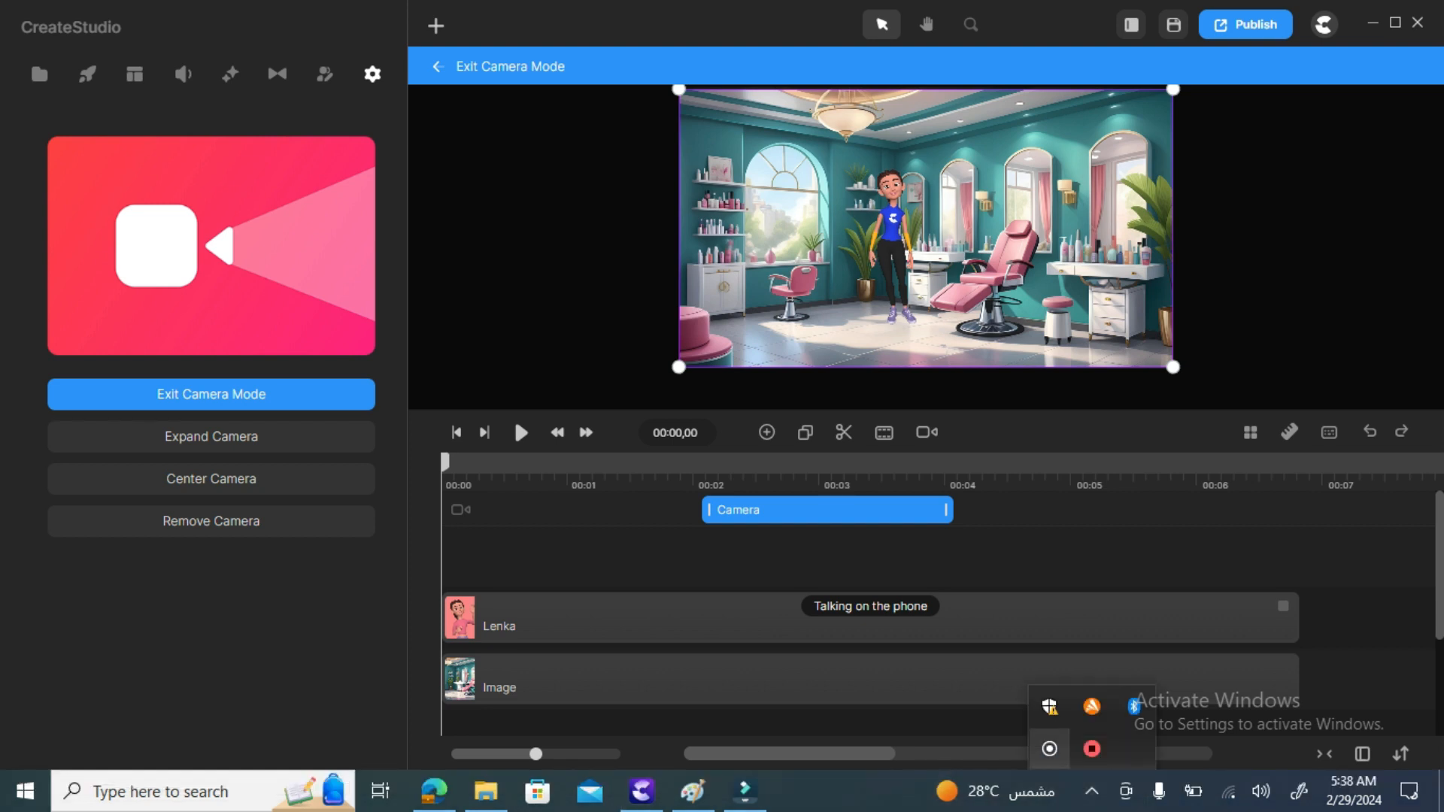